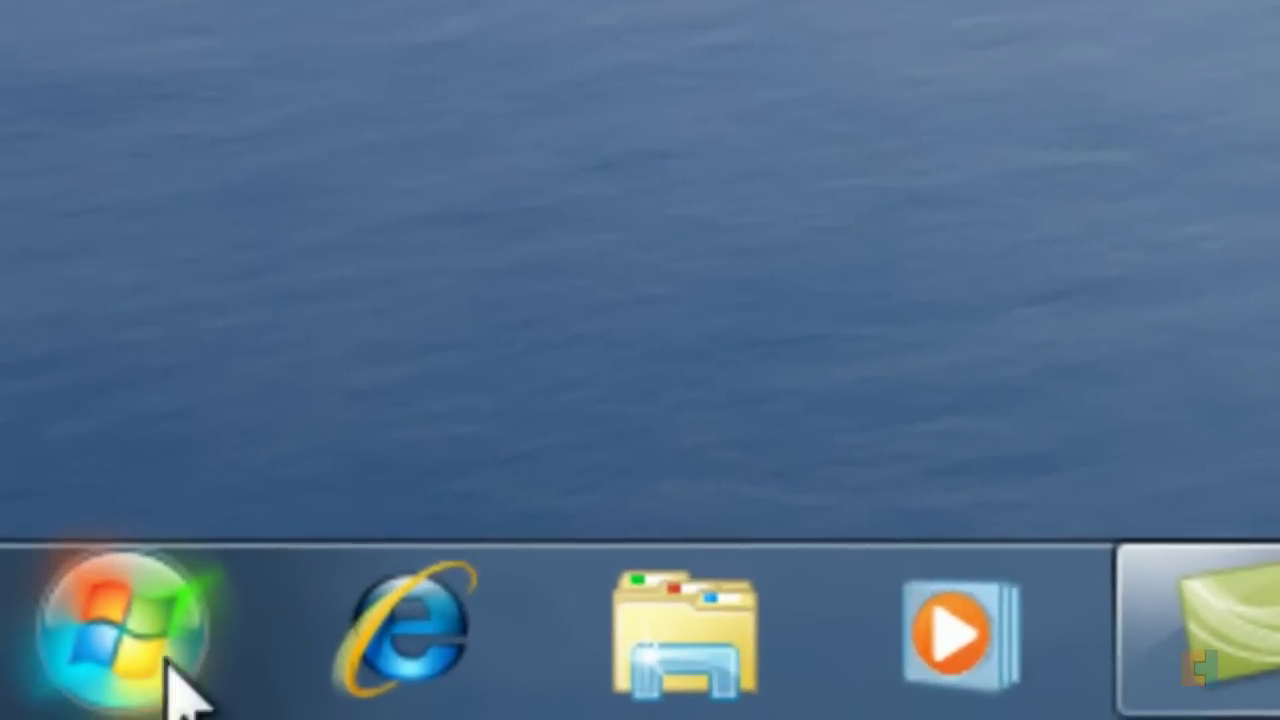
Step: Open the format settings for Removable Disk (E:) from the Computer window
{"action": "left_click", "coordinate": [168, 672]}
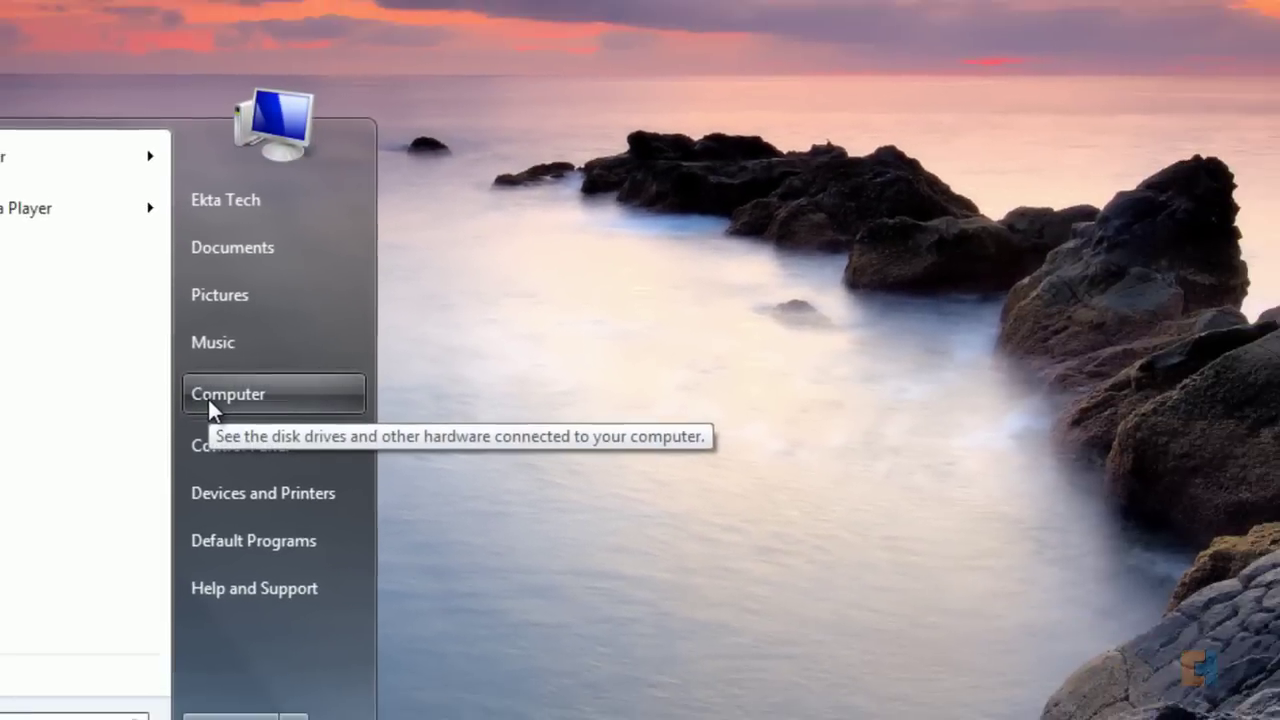
{"action": "left_click", "coordinate": [240, 412]}
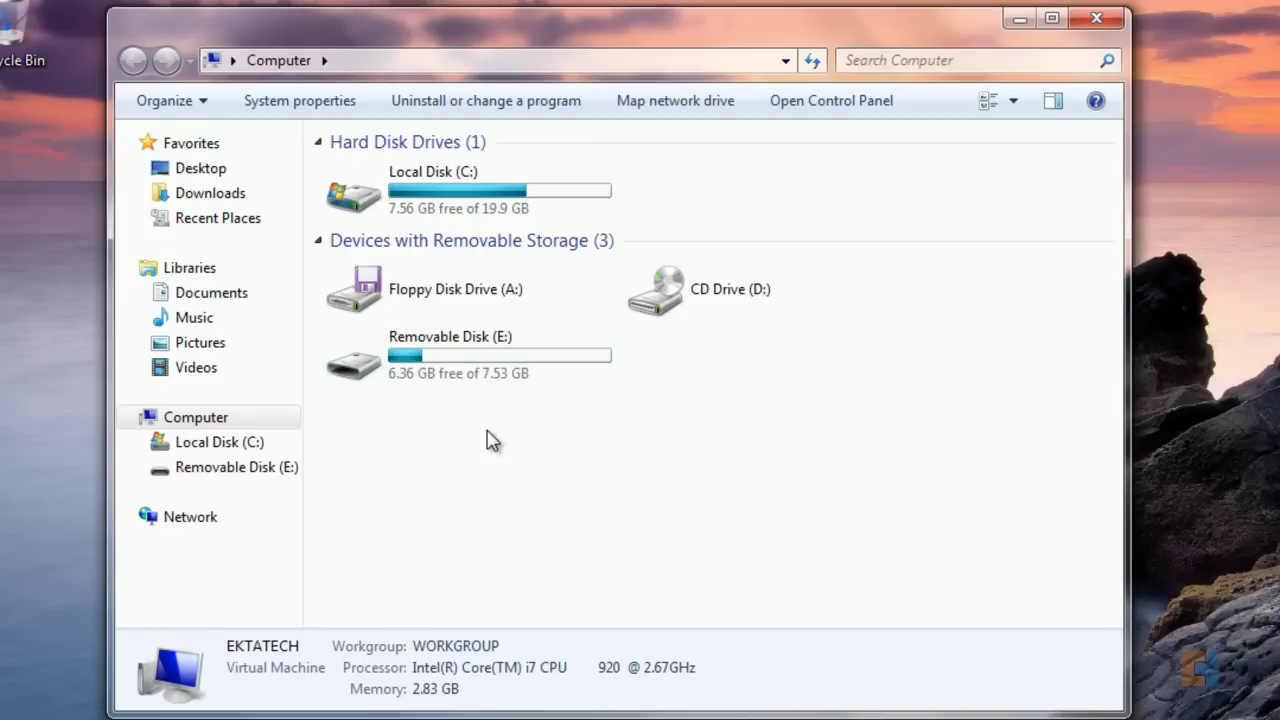
{"action": "right_click", "coordinate": [419, 351]}
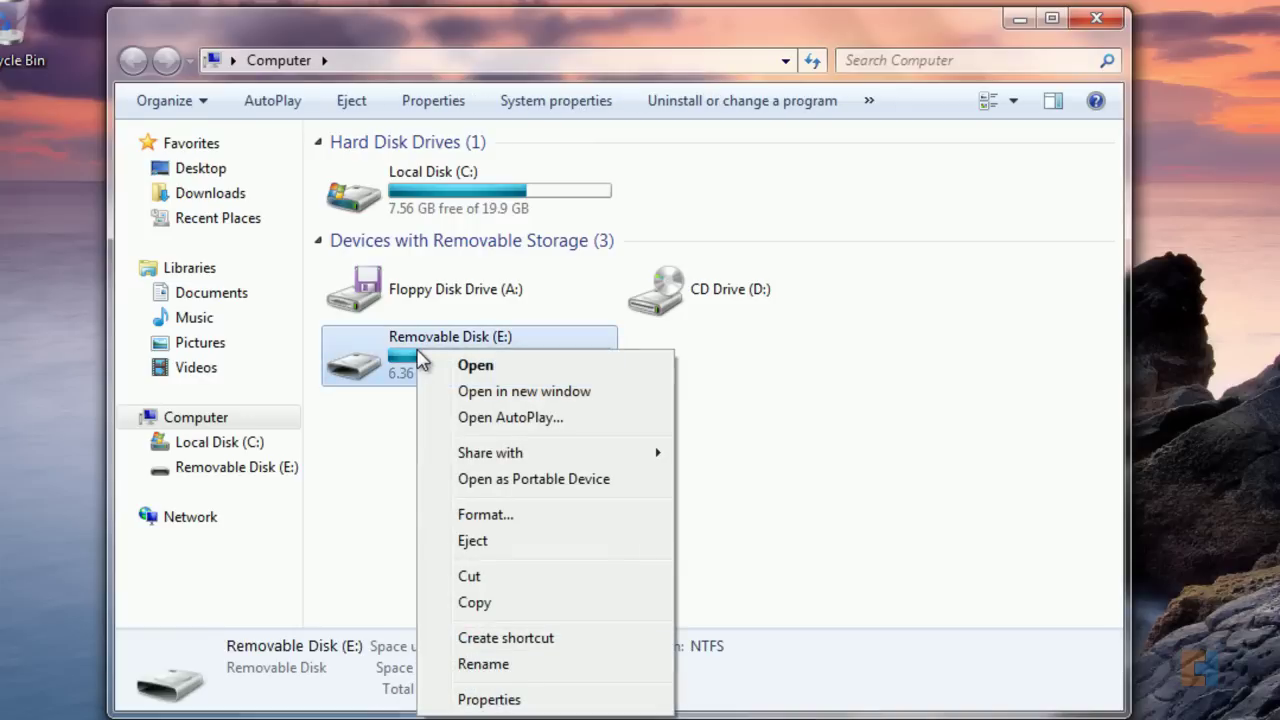
{"action": "left_click", "coordinate": [476, 518]}
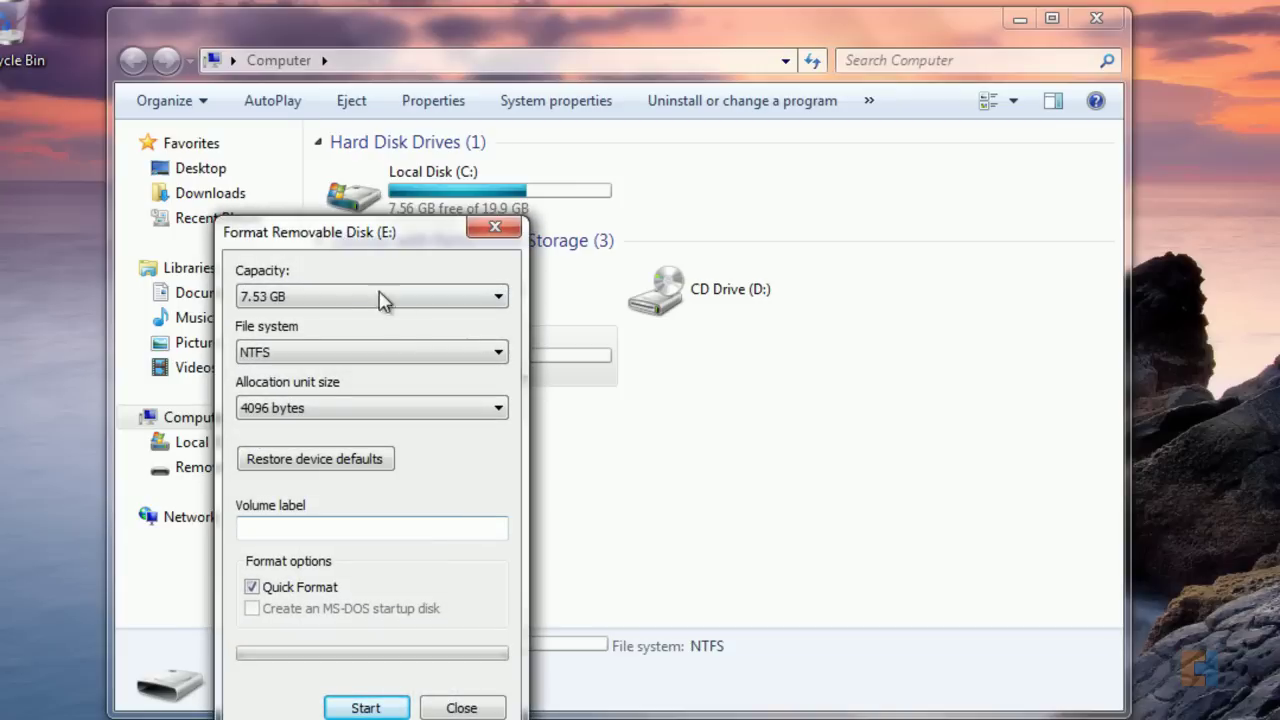
Step: Examine the capacity and file system choices for the format, keeping NTFS selected
{"action": "left_click", "coordinate": [337, 297]}
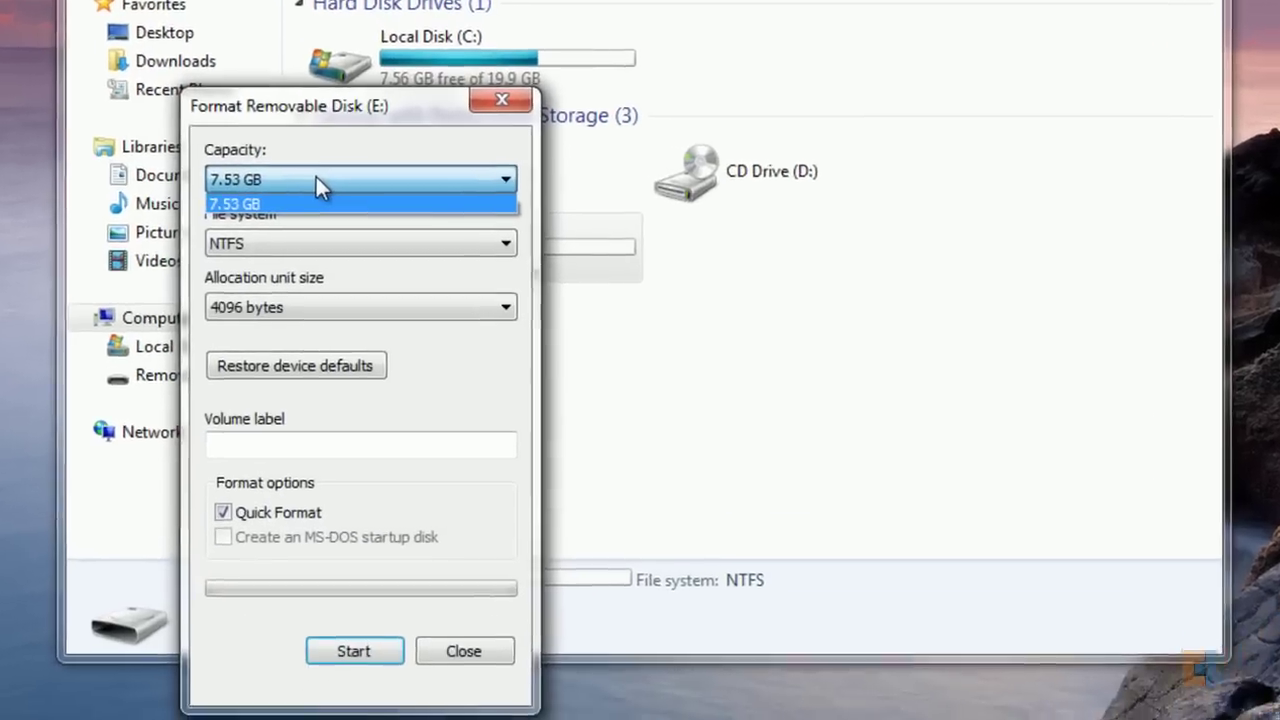
{"action": "left_click", "coordinate": [335, 291]}
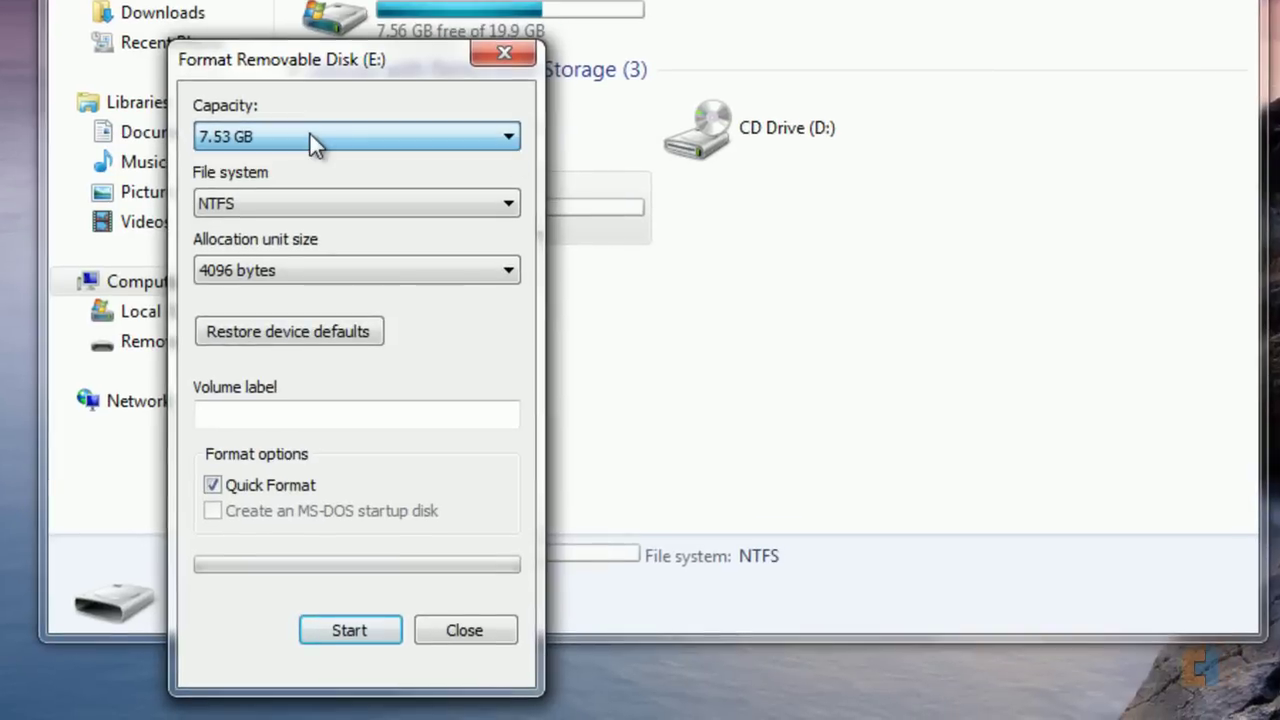
{"action": "left_click", "coordinate": [250, 200]}
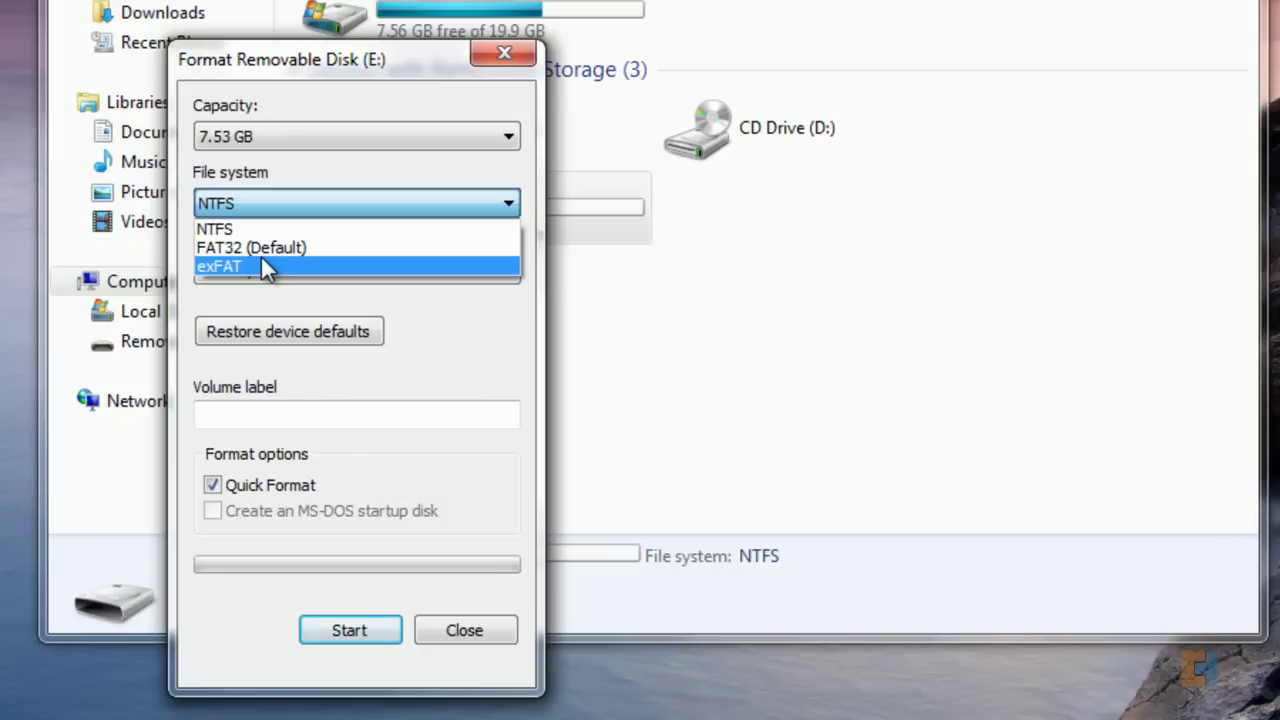
{"action": "left_click", "coordinate": [509, 205]}
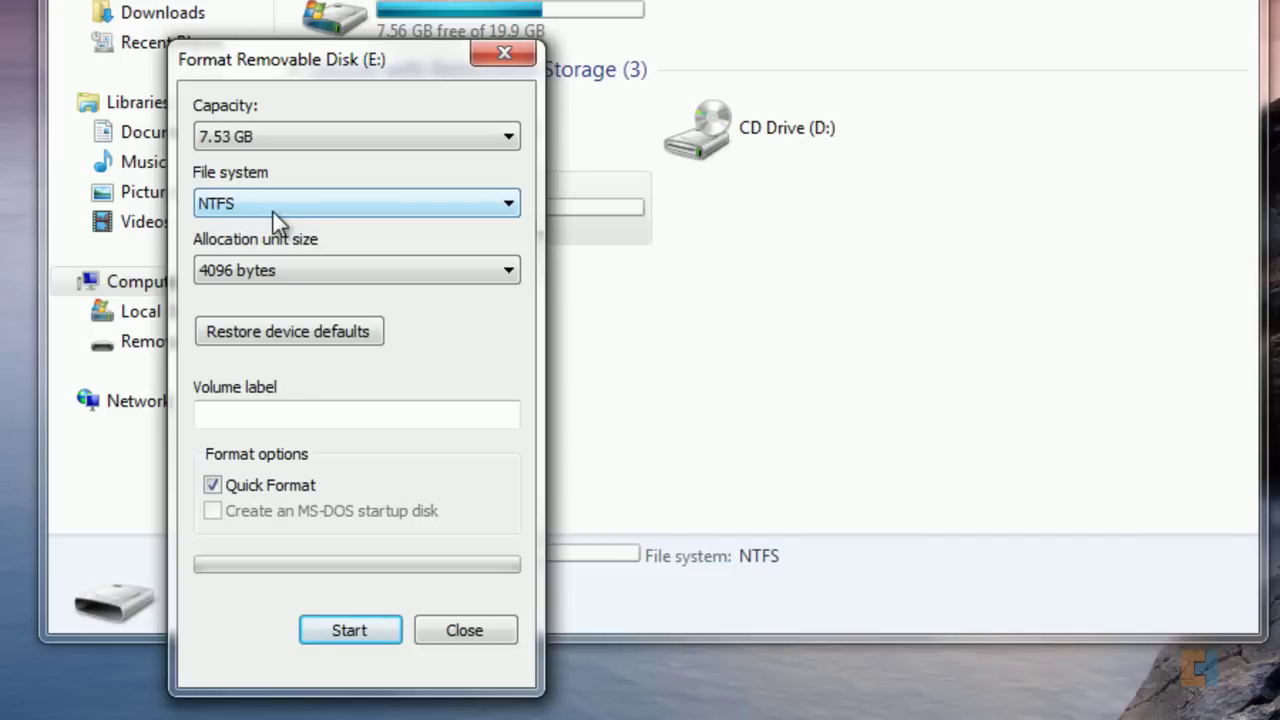
{"action": "left_click", "coordinate": [273, 210]}
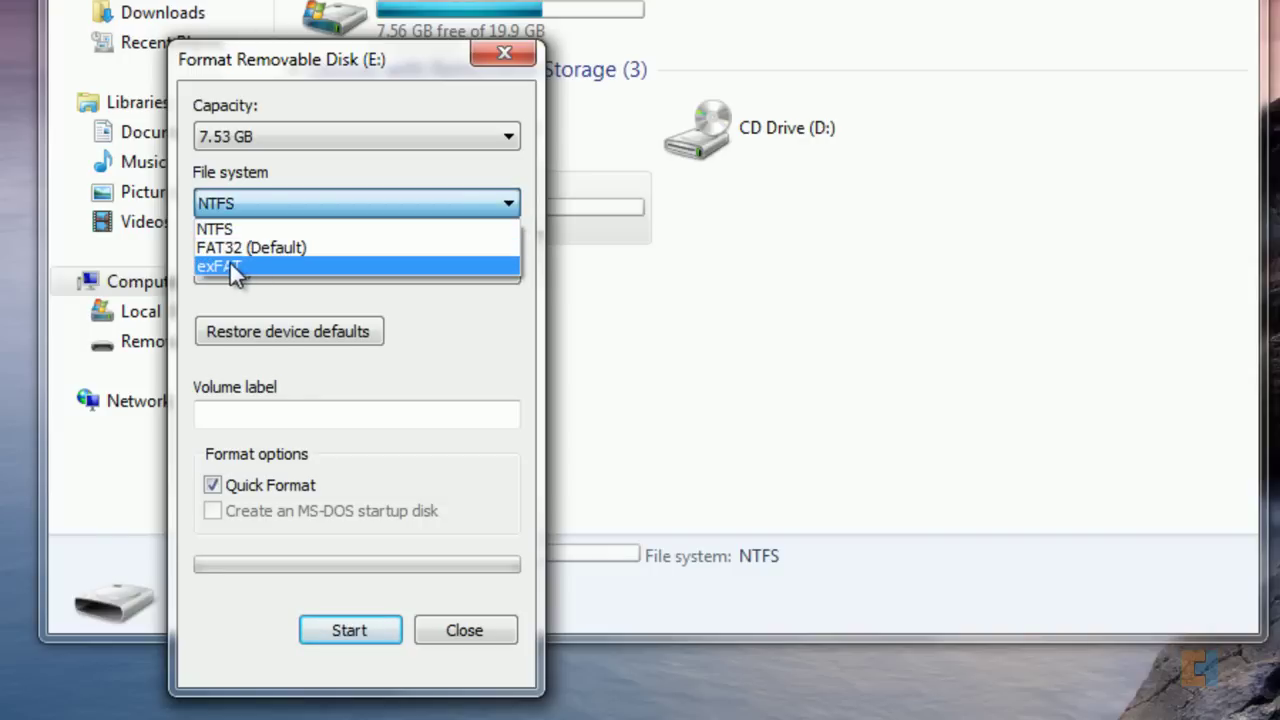
{"action": "left_click", "coordinate": [274, 233]}
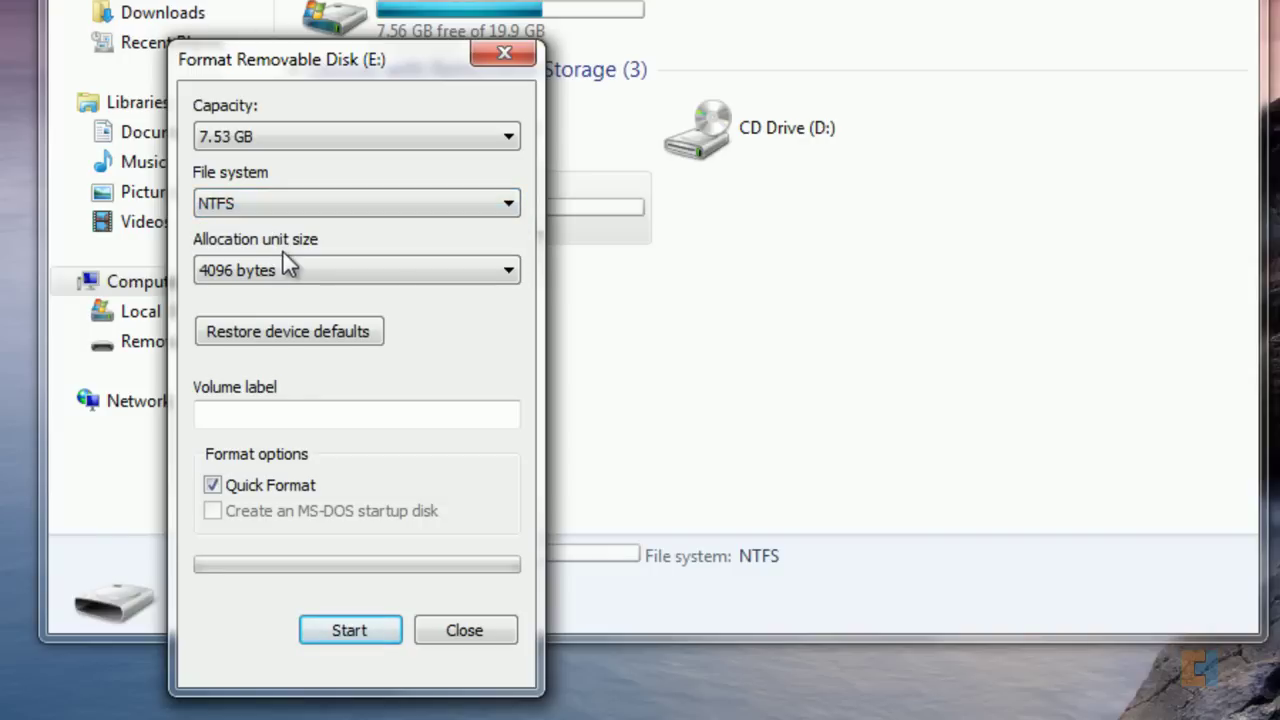
Step: Set the allocation unit size to Default allocation size and review the other available sizes
{"action": "left_click", "coordinate": [278, 272]}
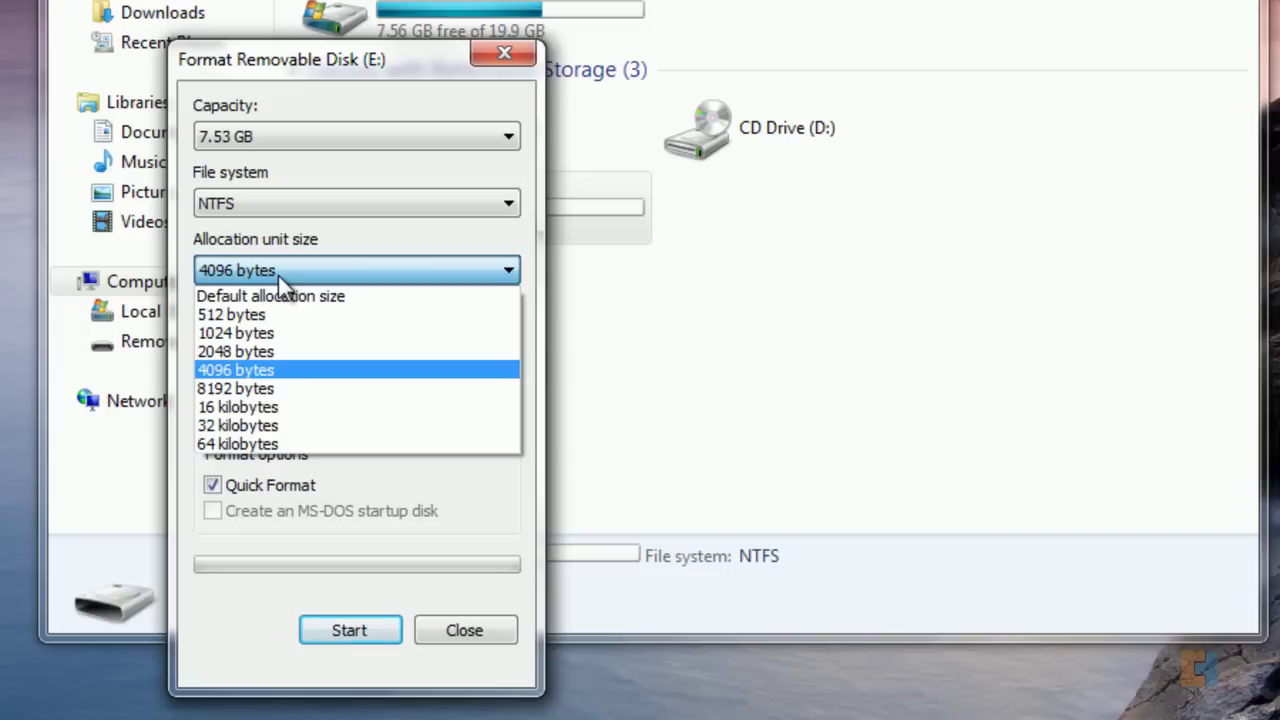
{"action": "left_click", "coordinate": [350, 296]}
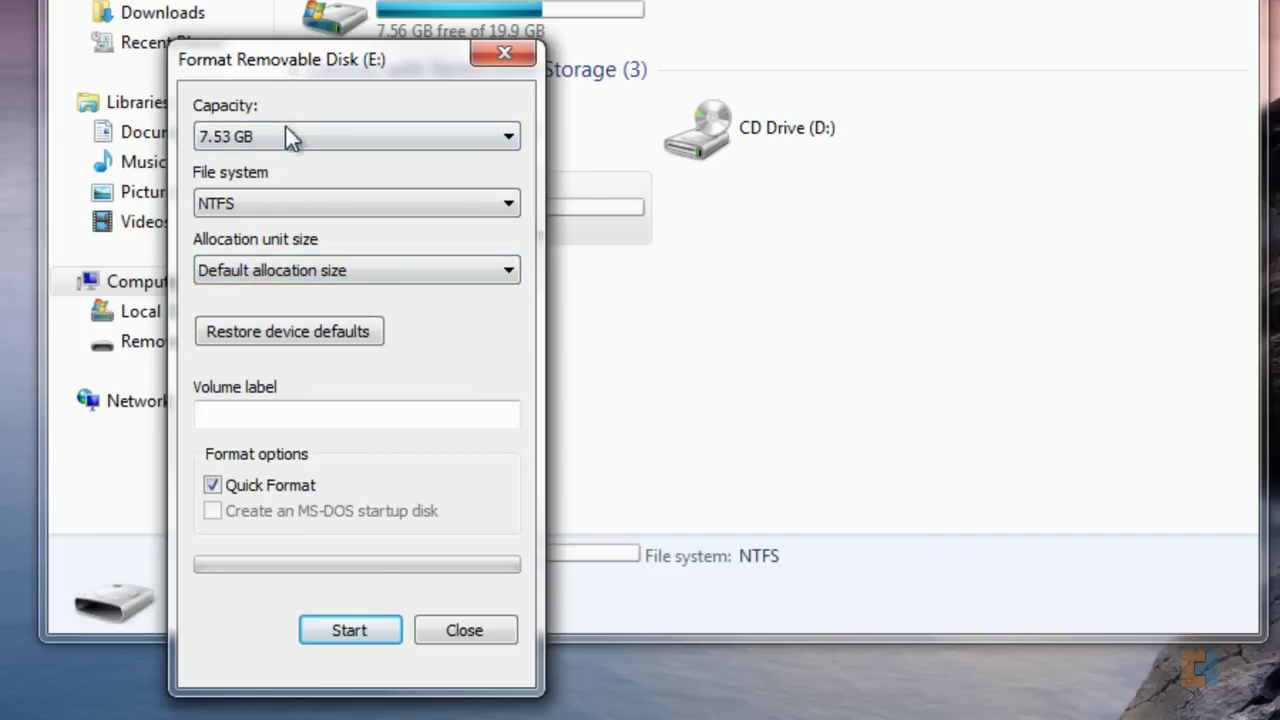
{"action": "left_click", "coordinate": [284, 276]}
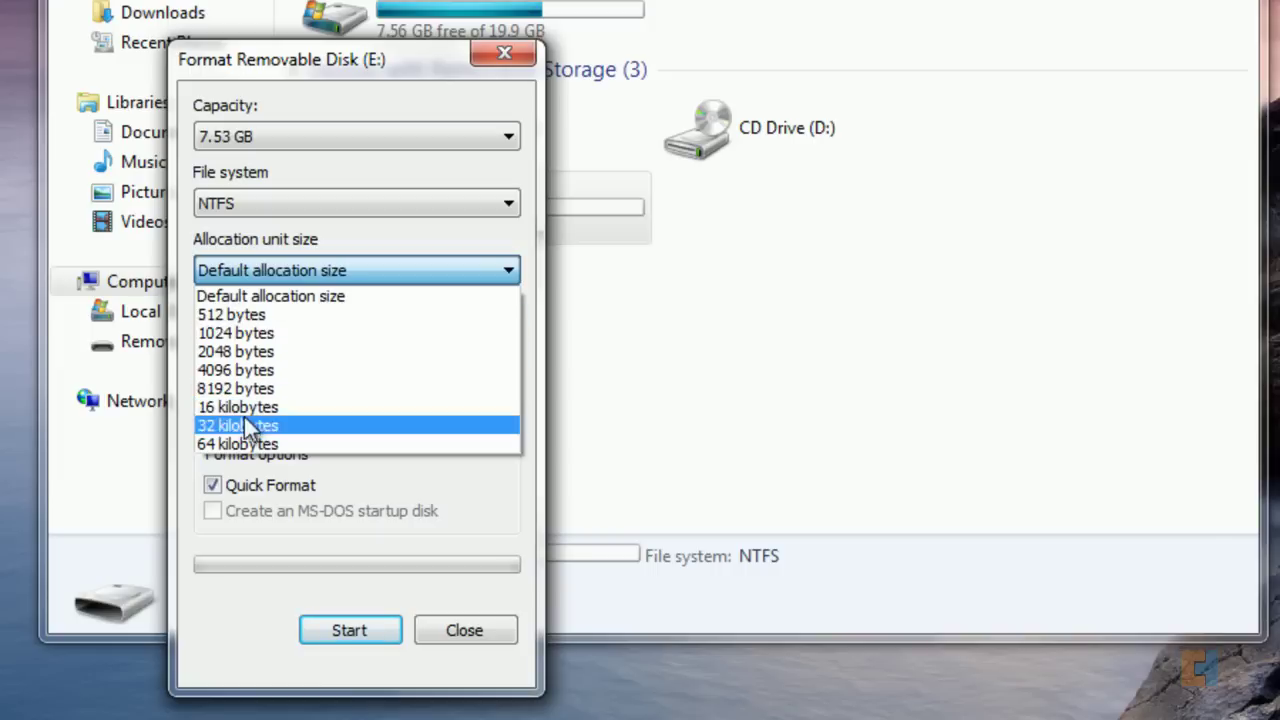
{"action": "left_click", "coordinate": [243, 299]}
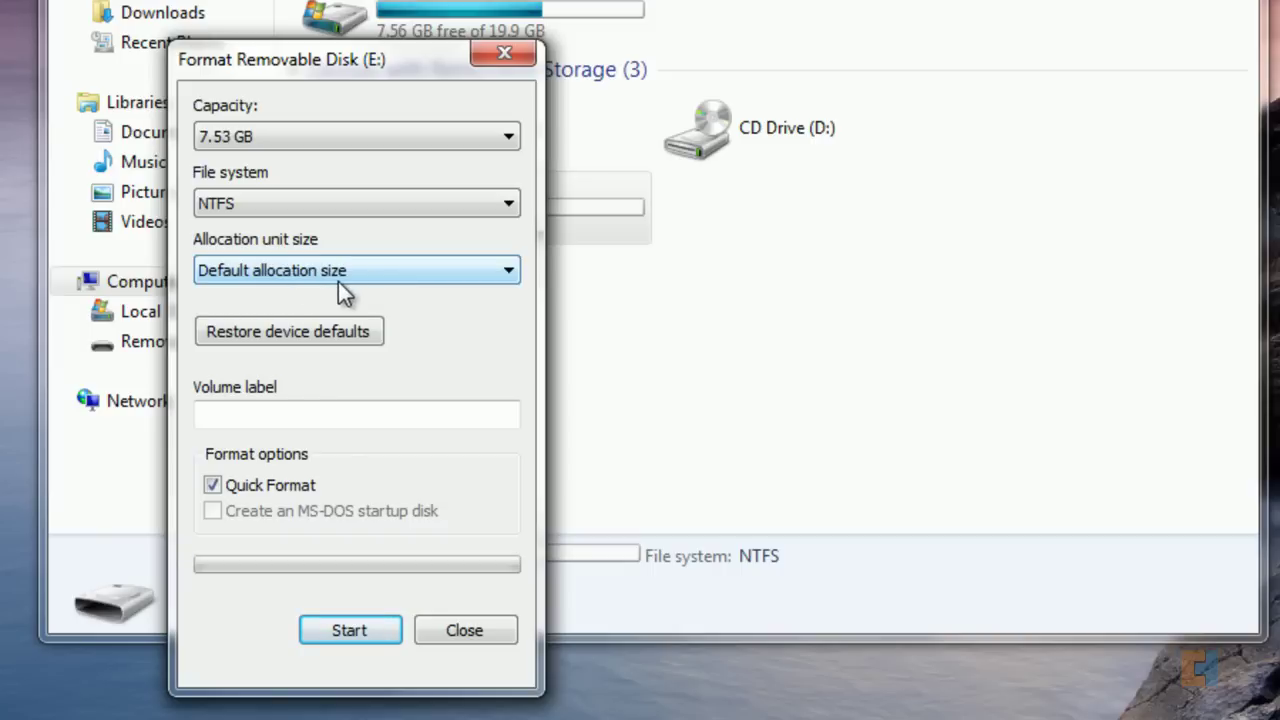
Step: Restore the device defaults for the removable disk's format settings
{"action": "left_click", "coordinate": [205, 340]}
{"action": "left_click", "coordinate": [205, 338]}
{"action": "left_click", "coordinate": [367, 333]}
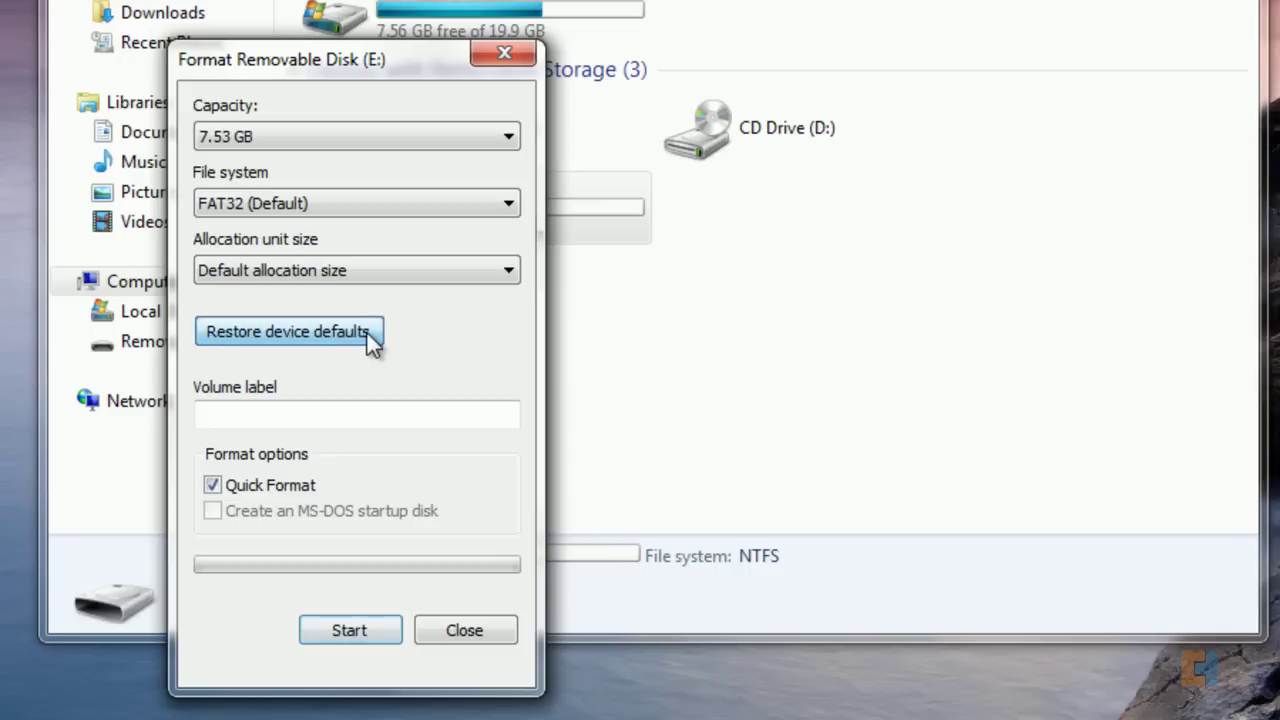
Step: Set the file system to NTFS and enter "Ekta Disk" as the volume label
{"action": "left_click", "coordinate": [317, 206]}
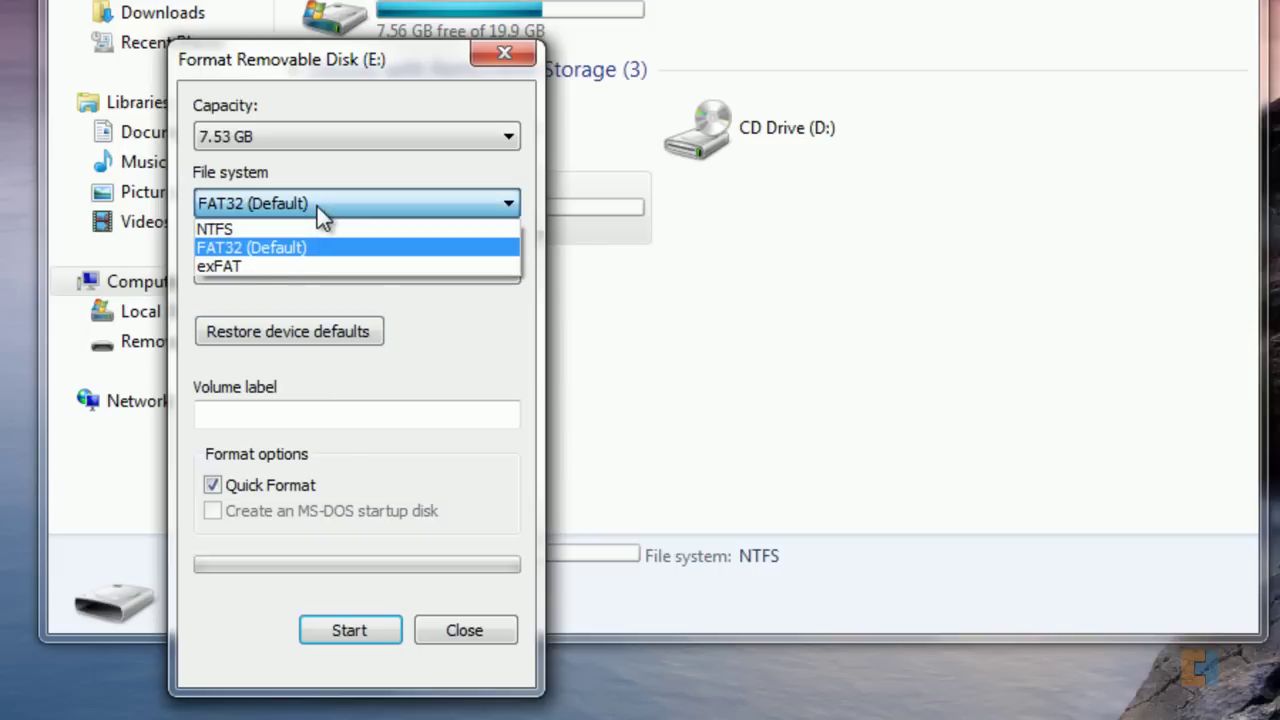
{"action": "left_click", "coordinate": [248, 222]}
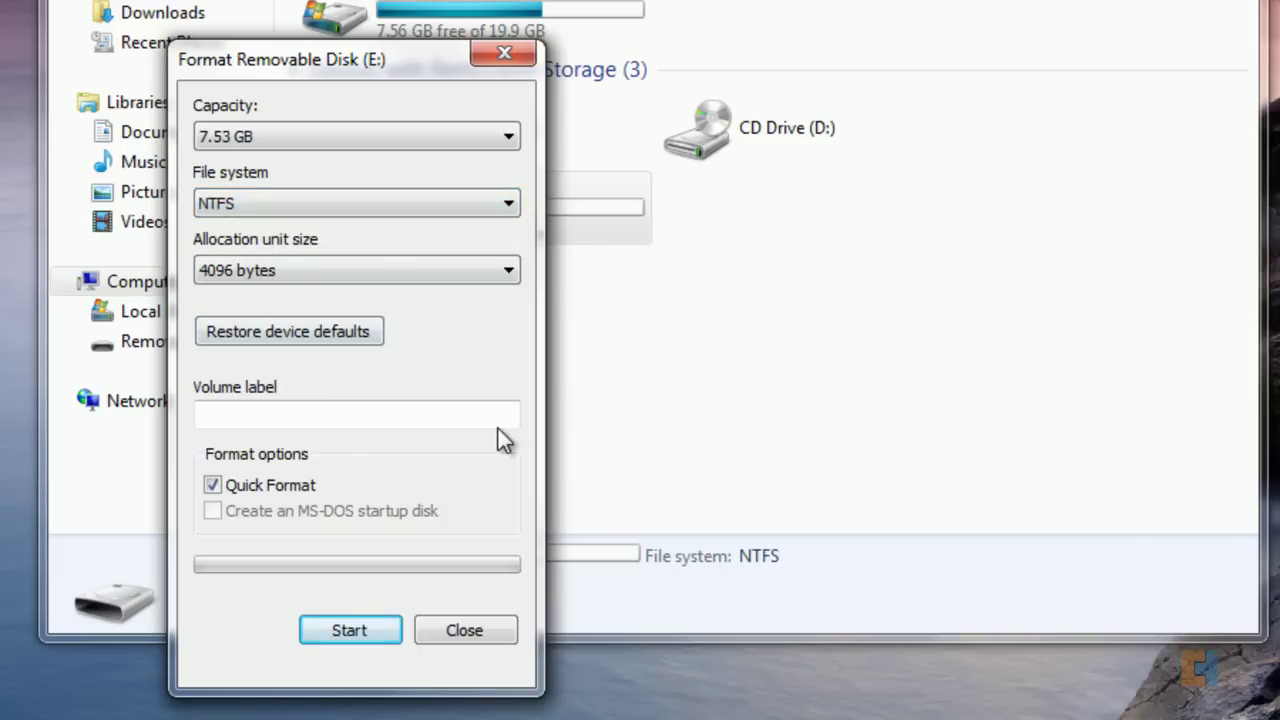
{"action": "left_click", "coordinate": [349, 417]}
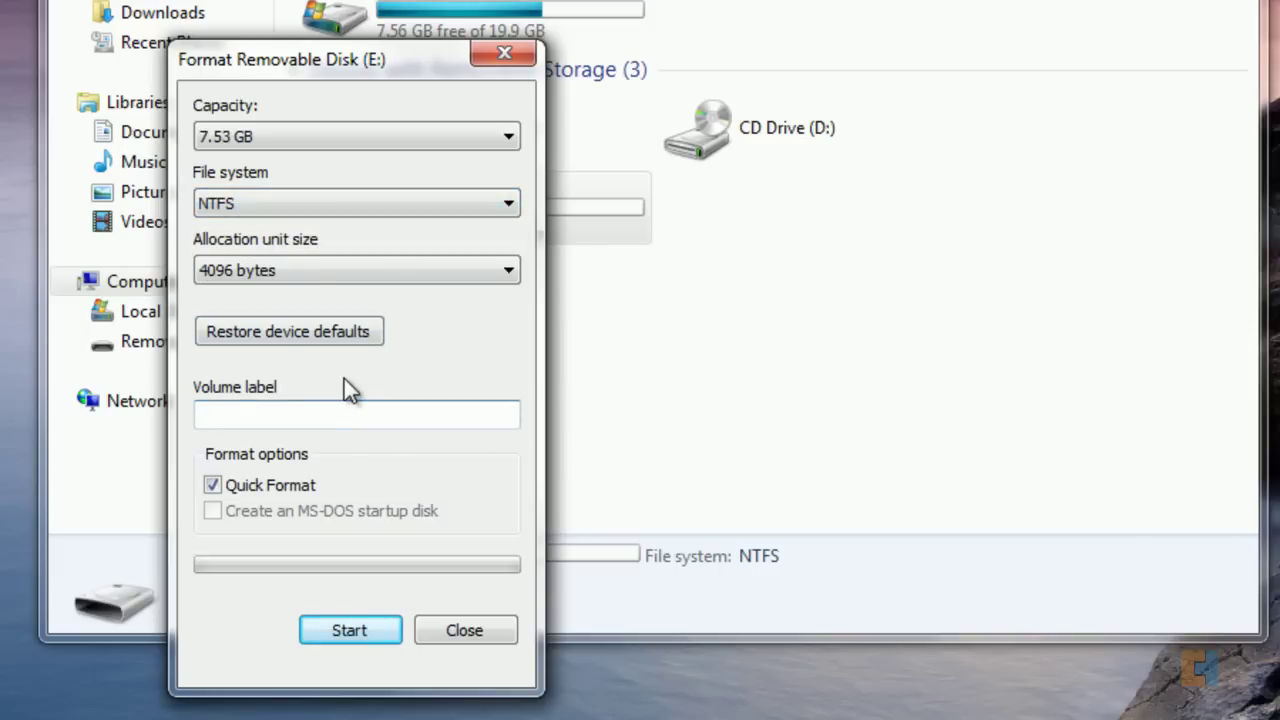
{"action": "type", "text": "Ekta Disk"}
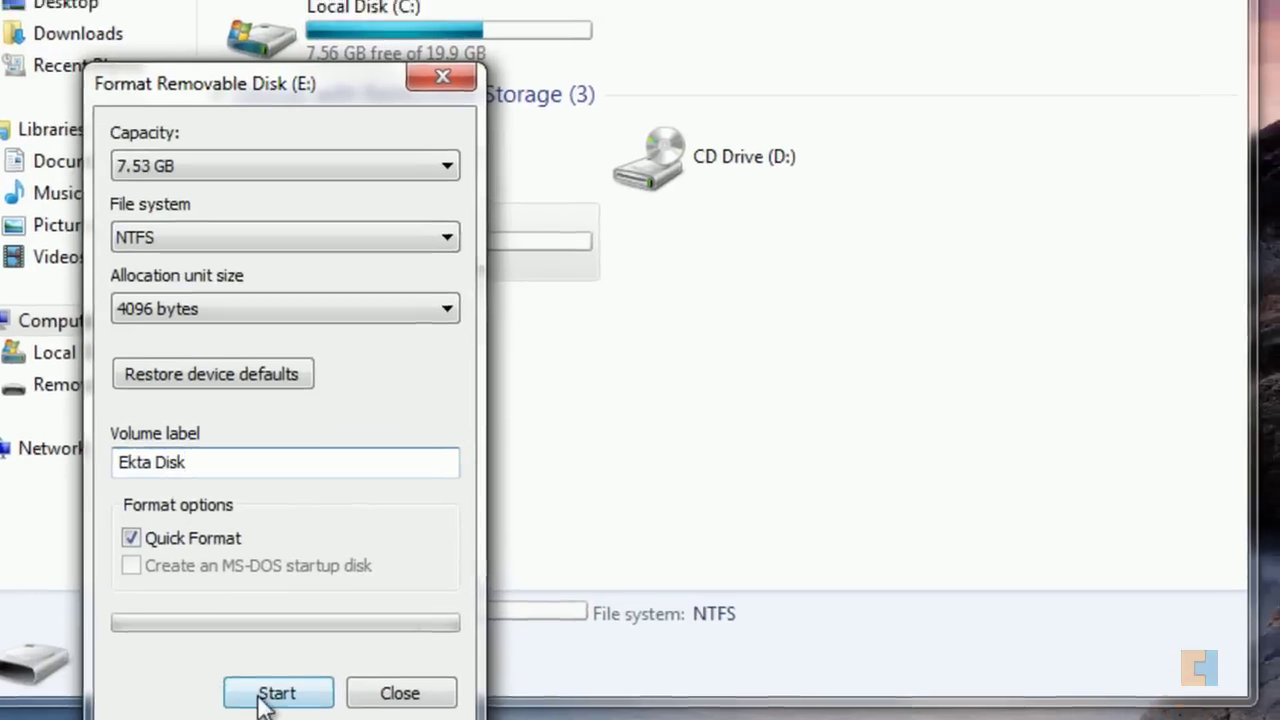
Step: Run the quick format of the removable disk, accept the data erasure, and close the format dialog when it completes
{"action": "left_click", "coordinate": [340, 630]}
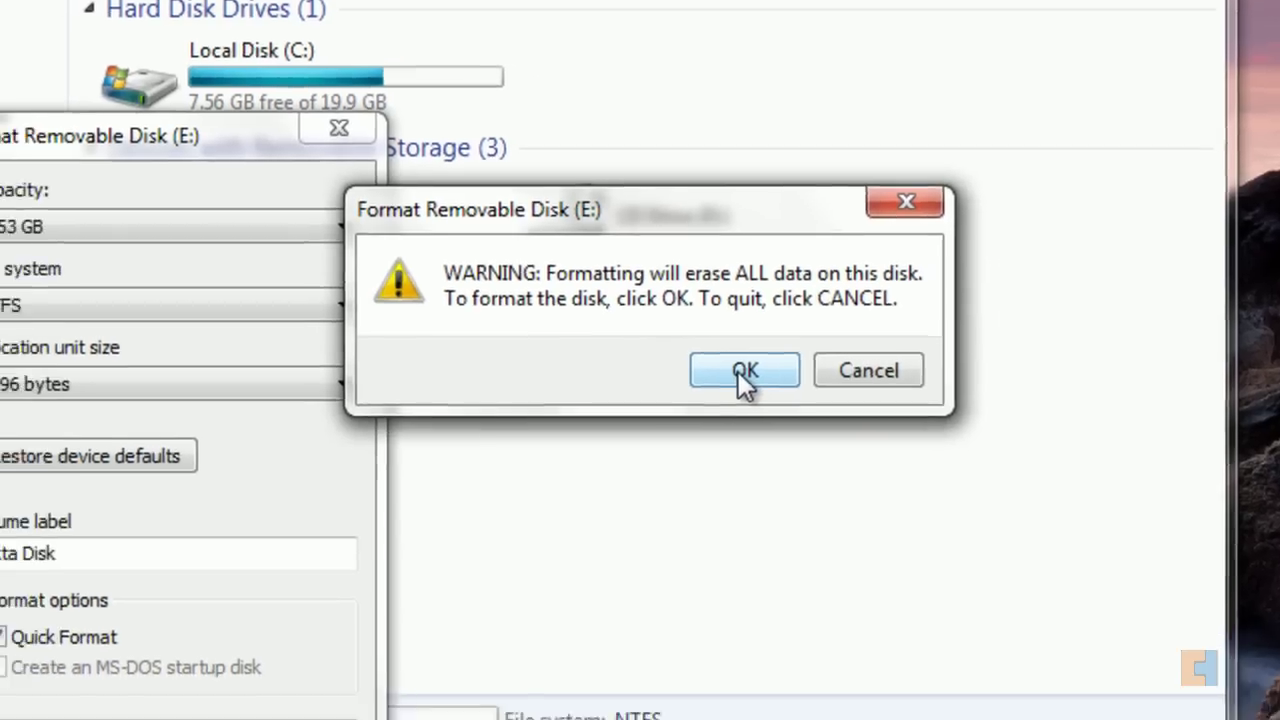
{"action": "left_click", "coordinate": [706, 404]}
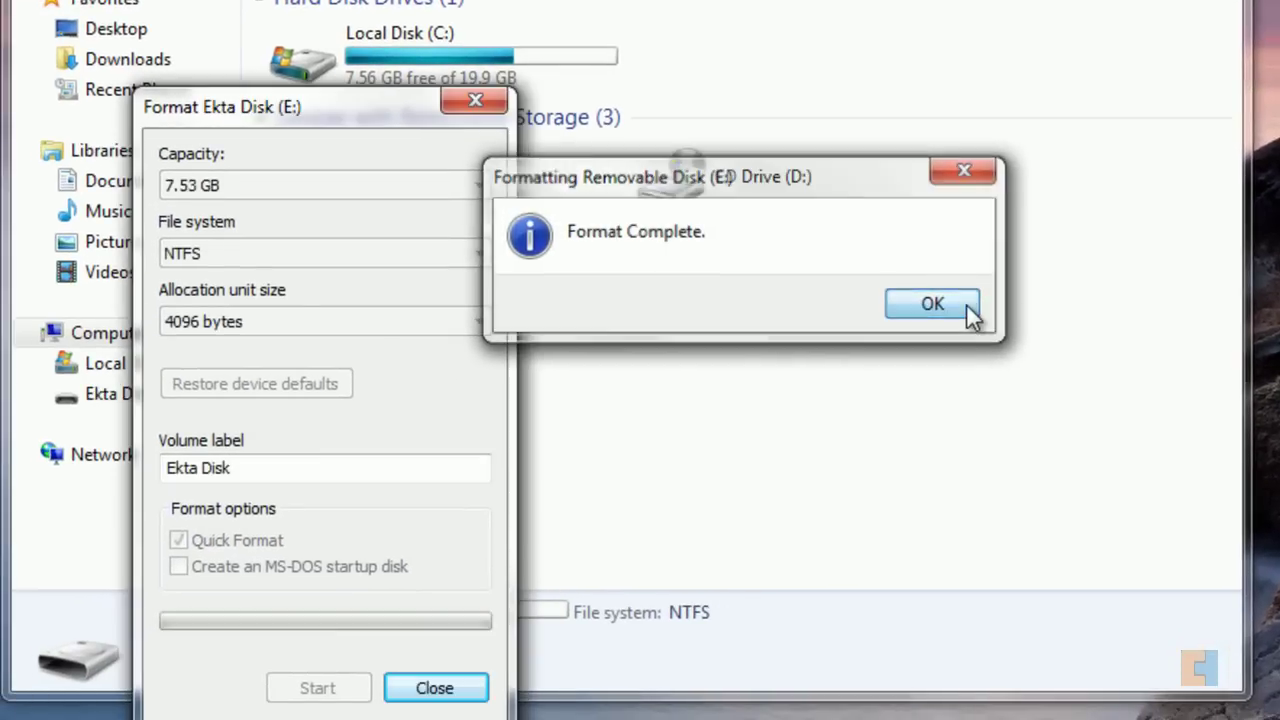
{"action": "left_click", "coordinate": [966, 305]}
{"action": "left_click", "coordinate": [436, 689]}
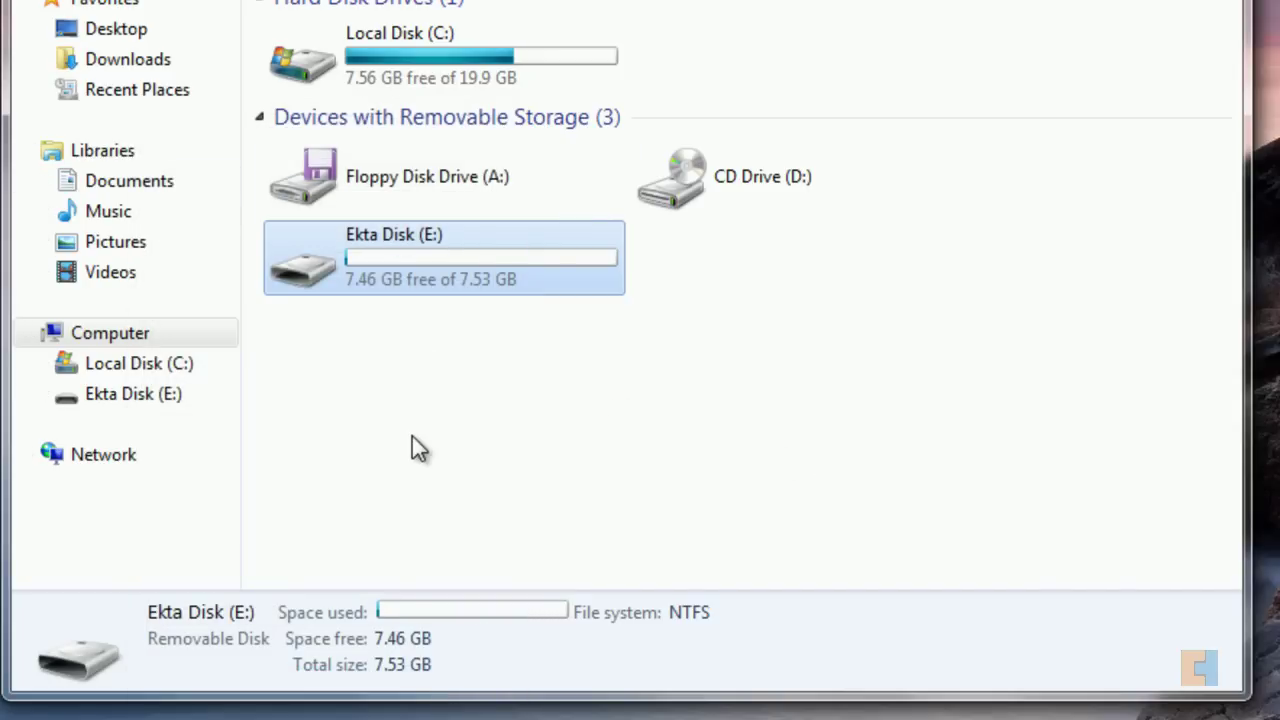
Step: Open the properties of Ekta Disk (E:) and show its error-checking and maintenance tools
{"action": "left_click", "coordinate": [418, 378]}
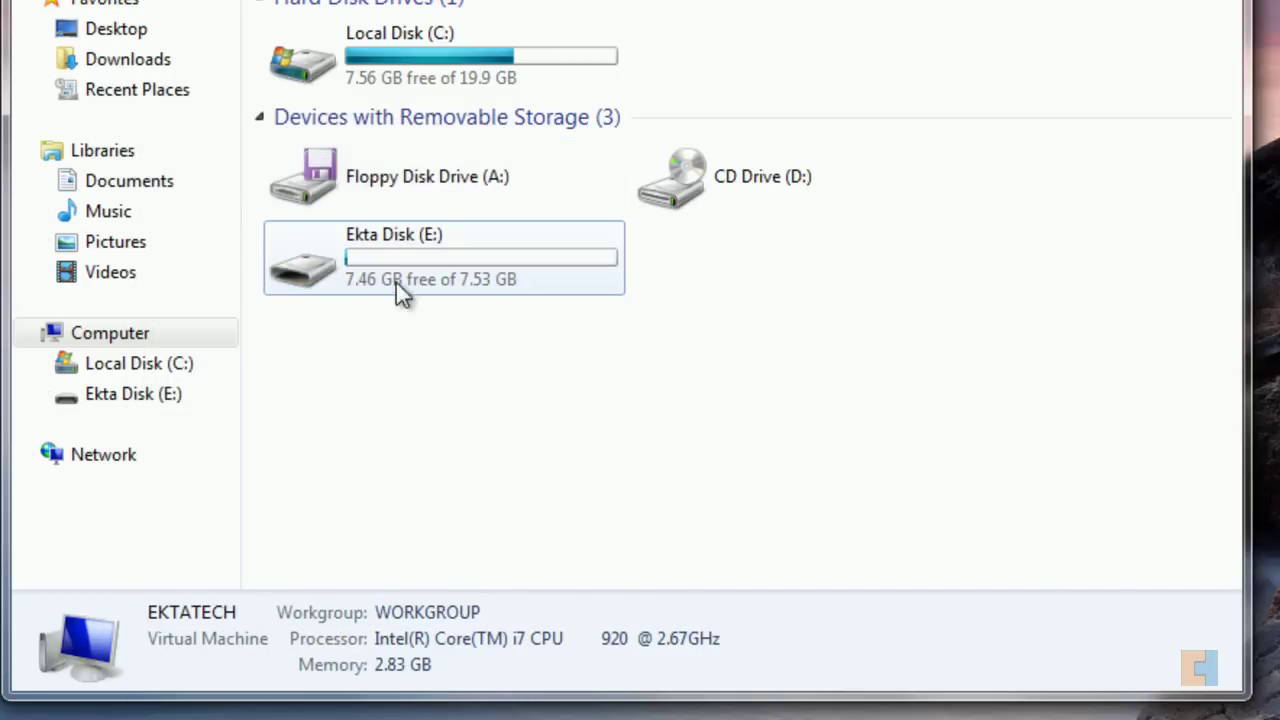
{"action": "mouse_move", "coordinate": [429, 282]}
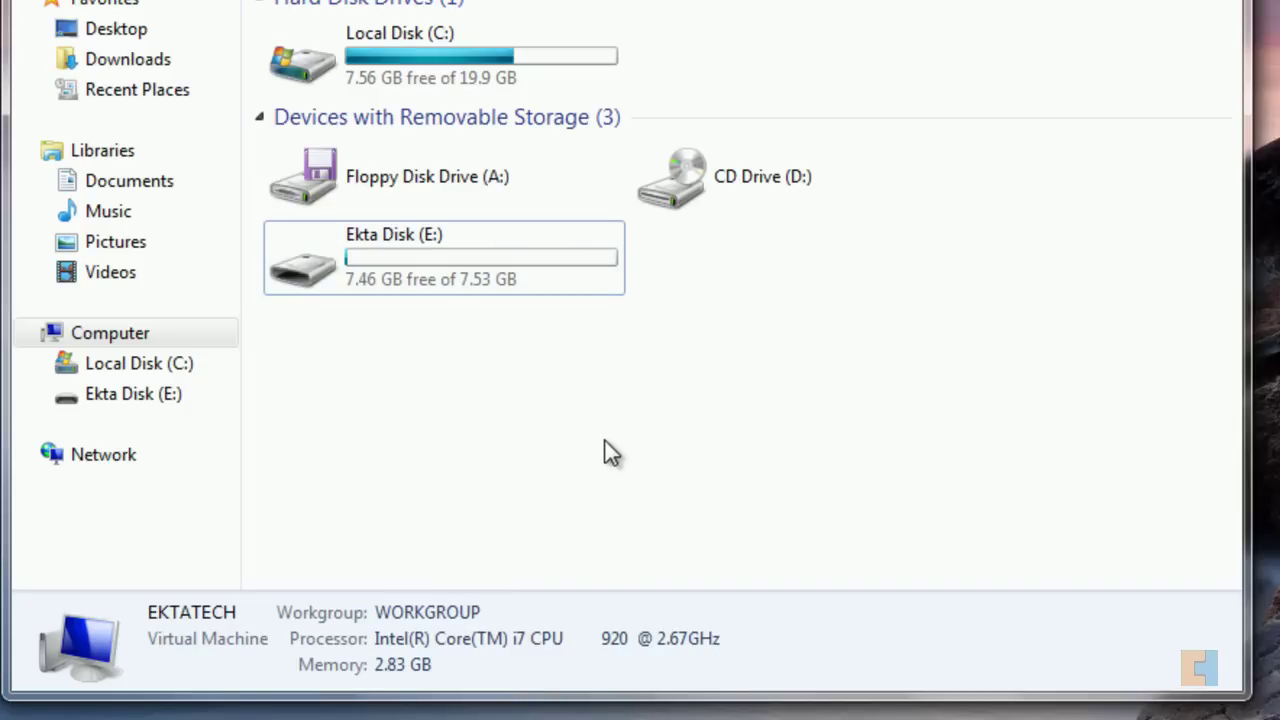
{"action": "mouse_move", "coordinate": [347, 274]}
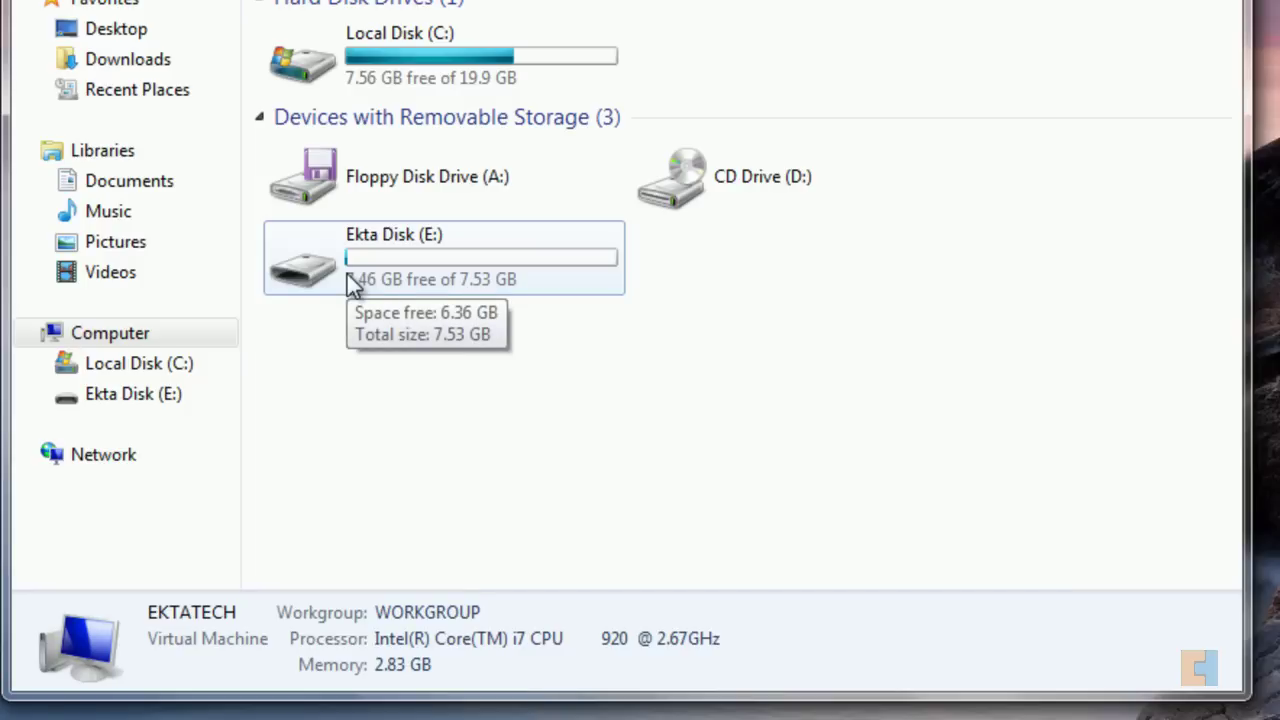
{"action": "right_click", "coordinate": [348, 276]}
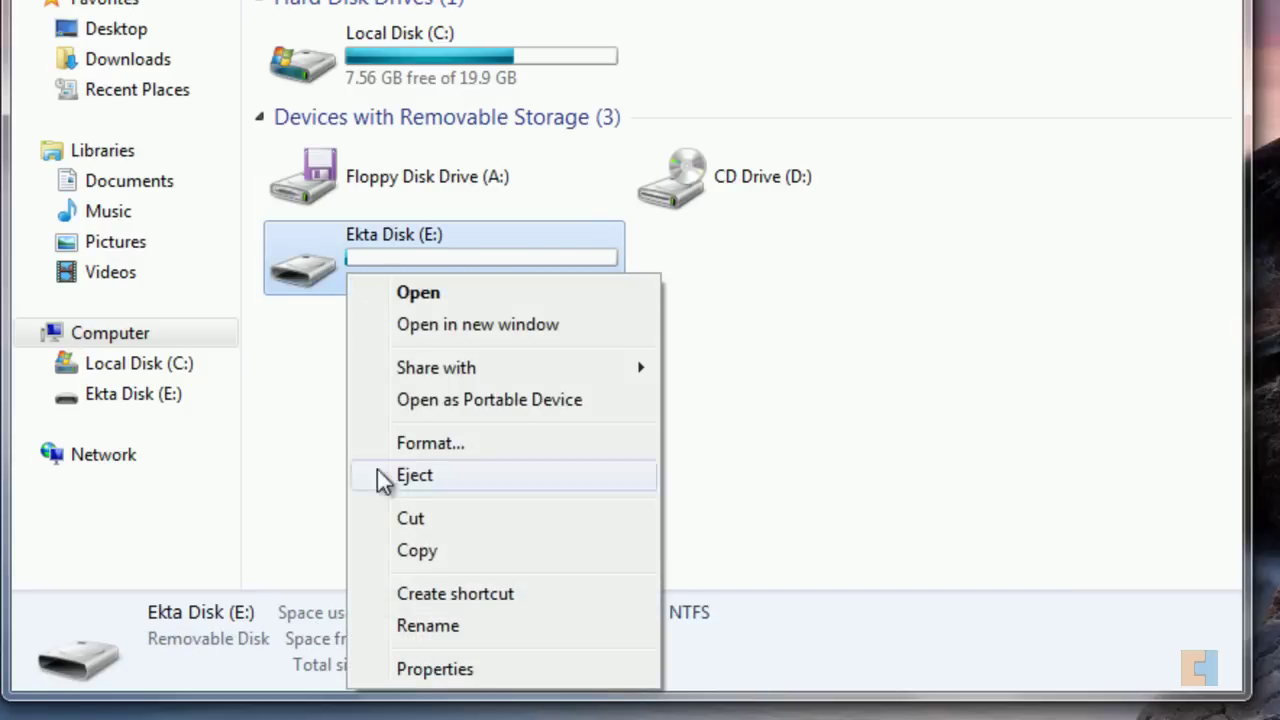
{"action": "left_click", "coordinate": [440, 672]}
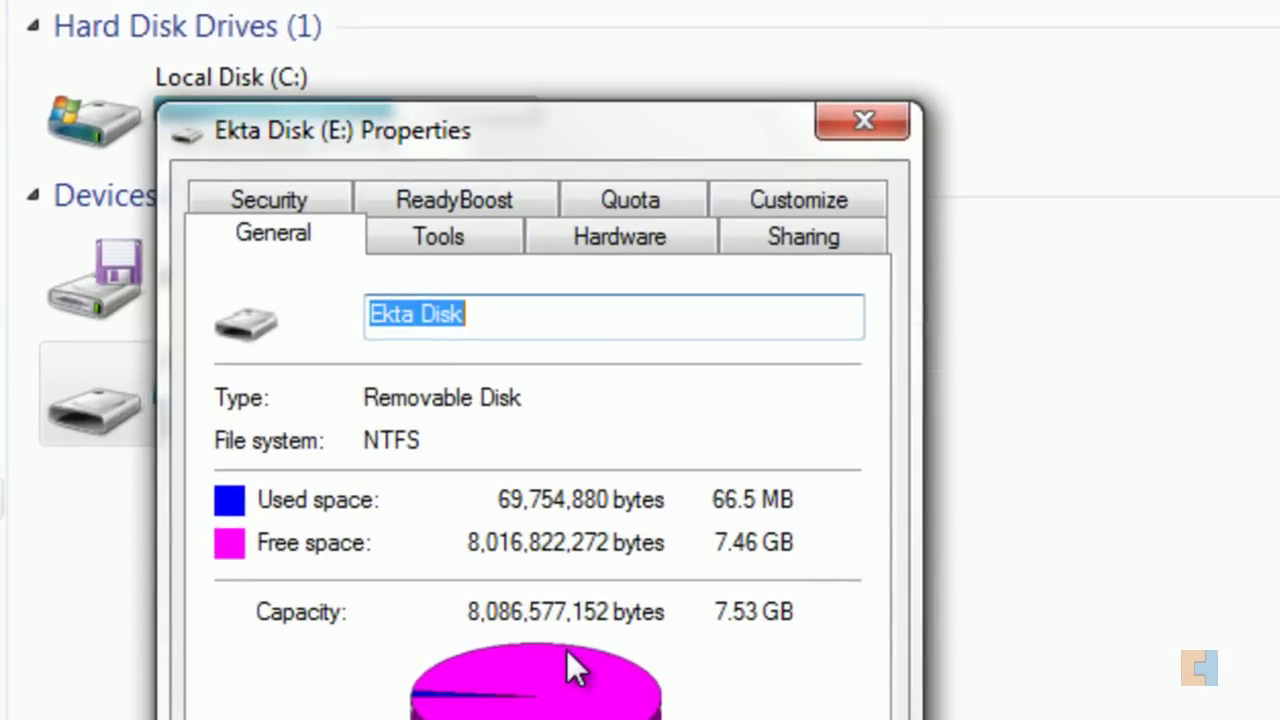
{"action": "left_click", "coordinate": [399, 248]}
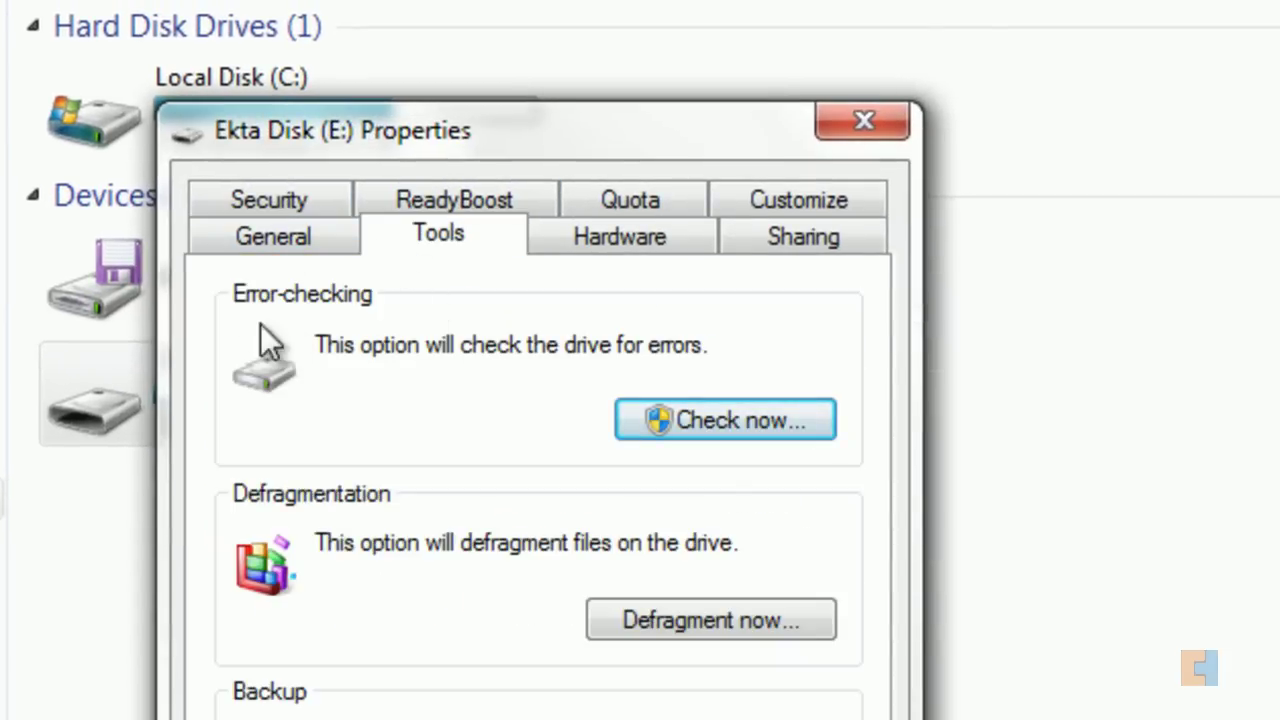
Step: Check Ekta Disk (E:) for errors with bad sector scanning and recovery enabled, and close its properties
{"action": "left_click", "coordinate": [770, 421]}
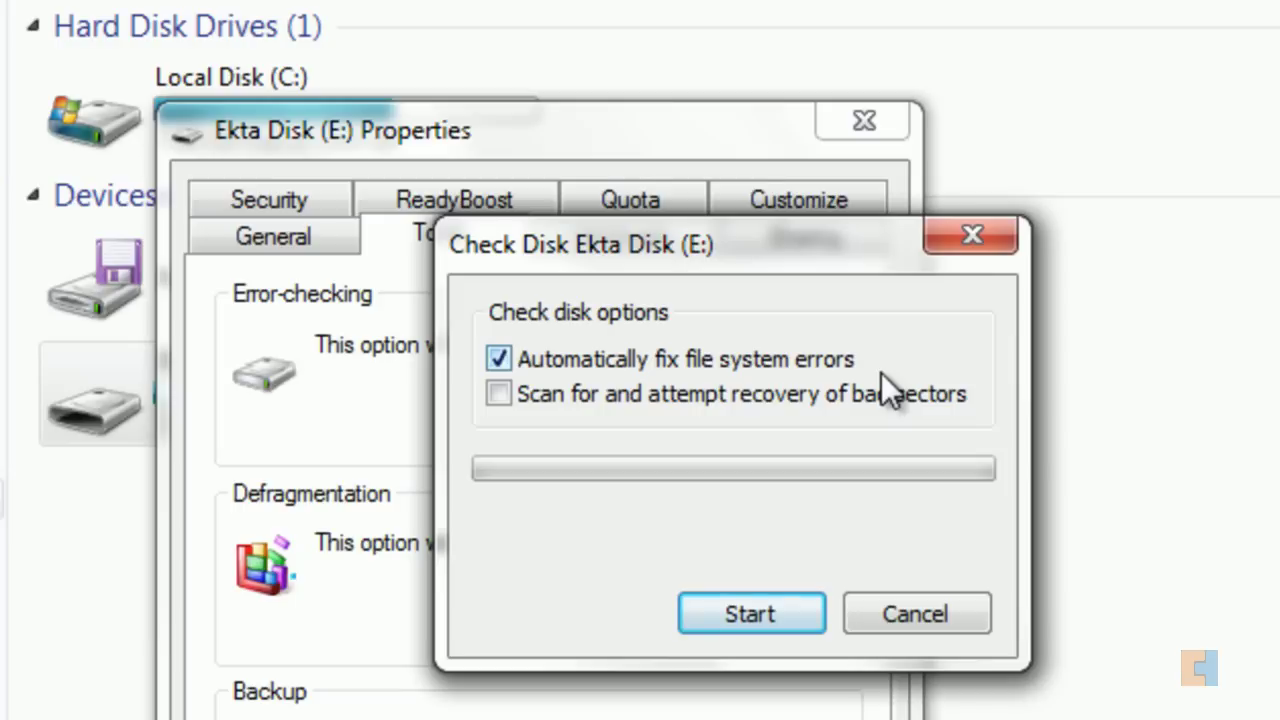
{"action": "left_click", "coordinate": [498, 396]}
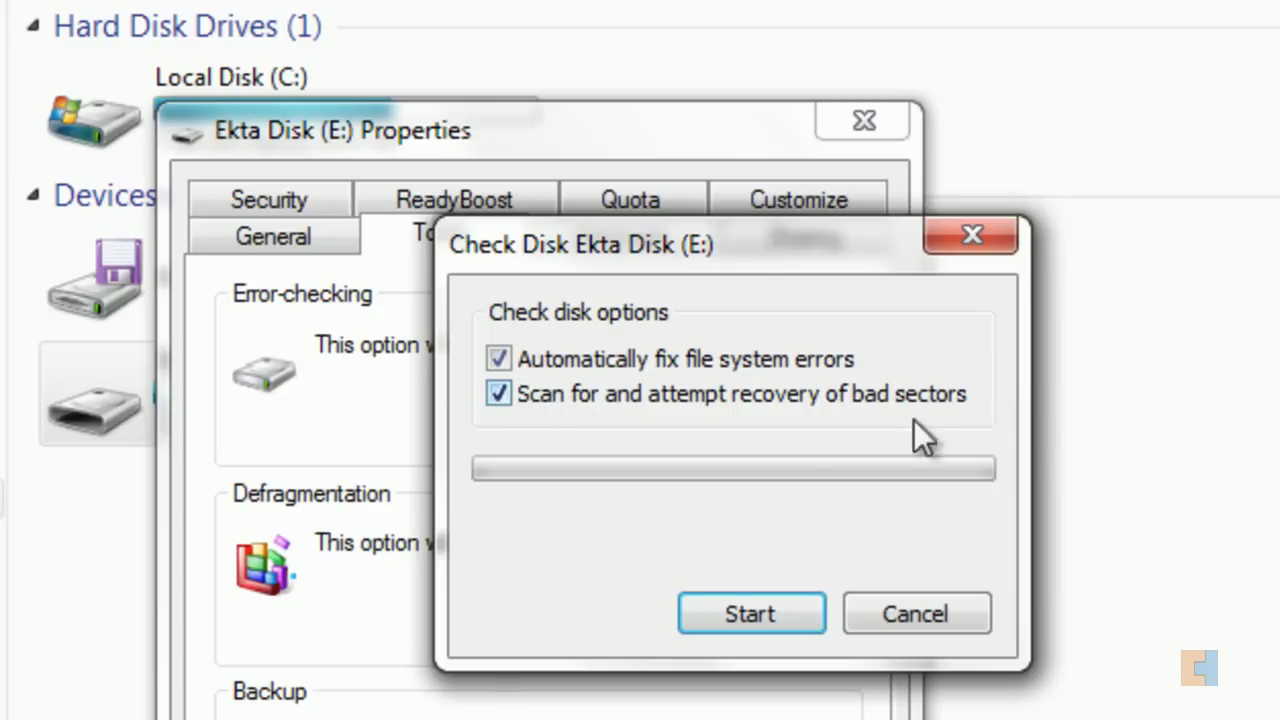
{"action": "left_click", "coordinate": [790, 615]}
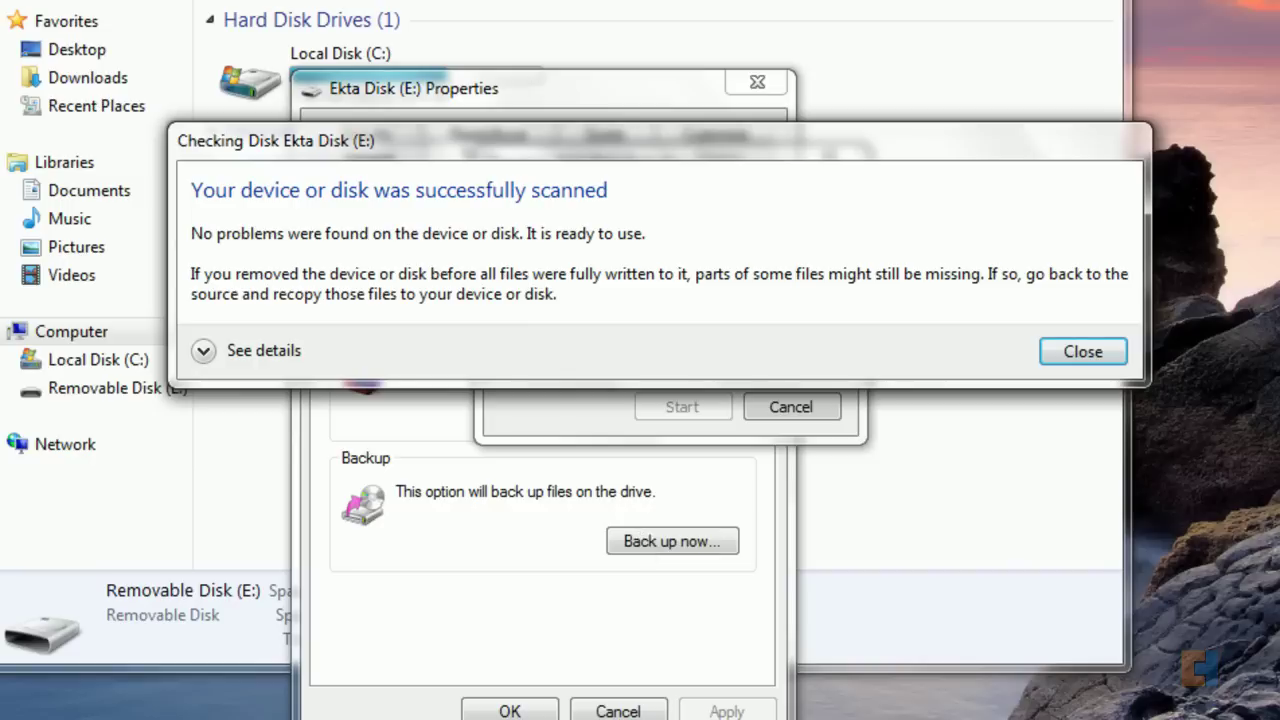
{"action": "left_click", "coordinate": [1075, 353]}
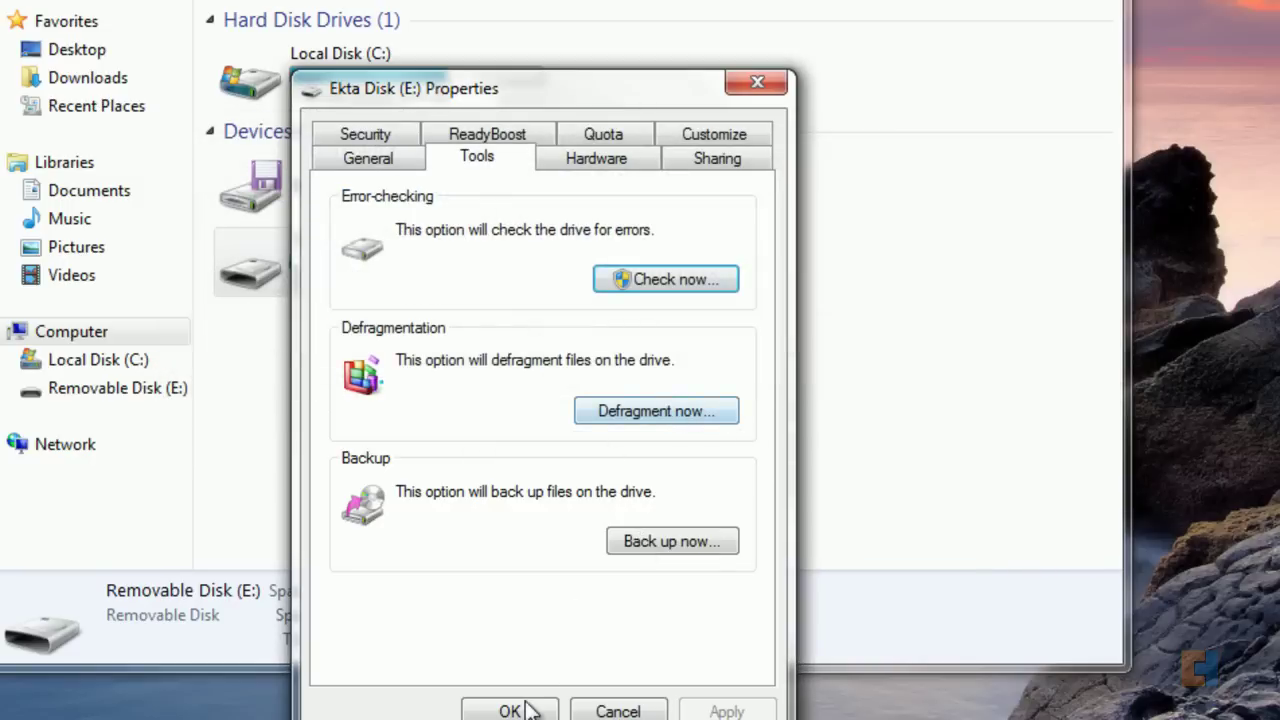
{"action": "left_click", "coordinate": [510, 711]}
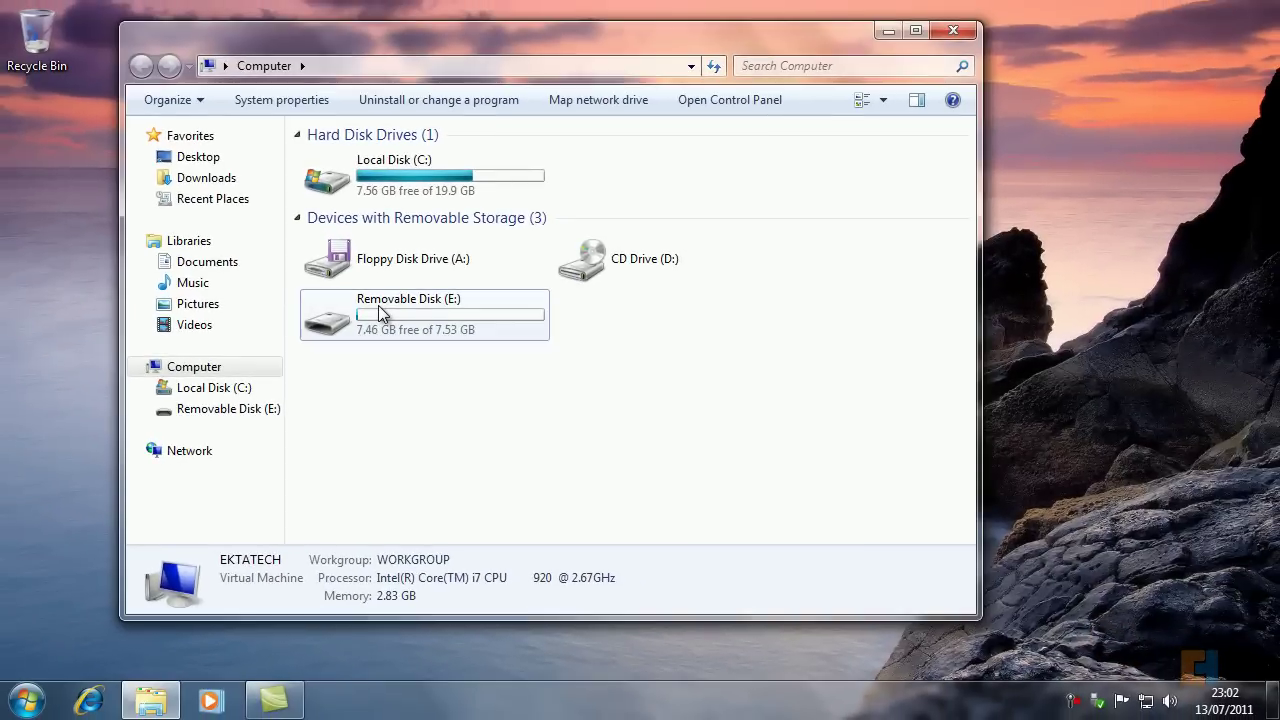
Step: View the contents of removable drive E: and return to the Computer overview
{"action": "double_click", "coordinate": [380, 314]}
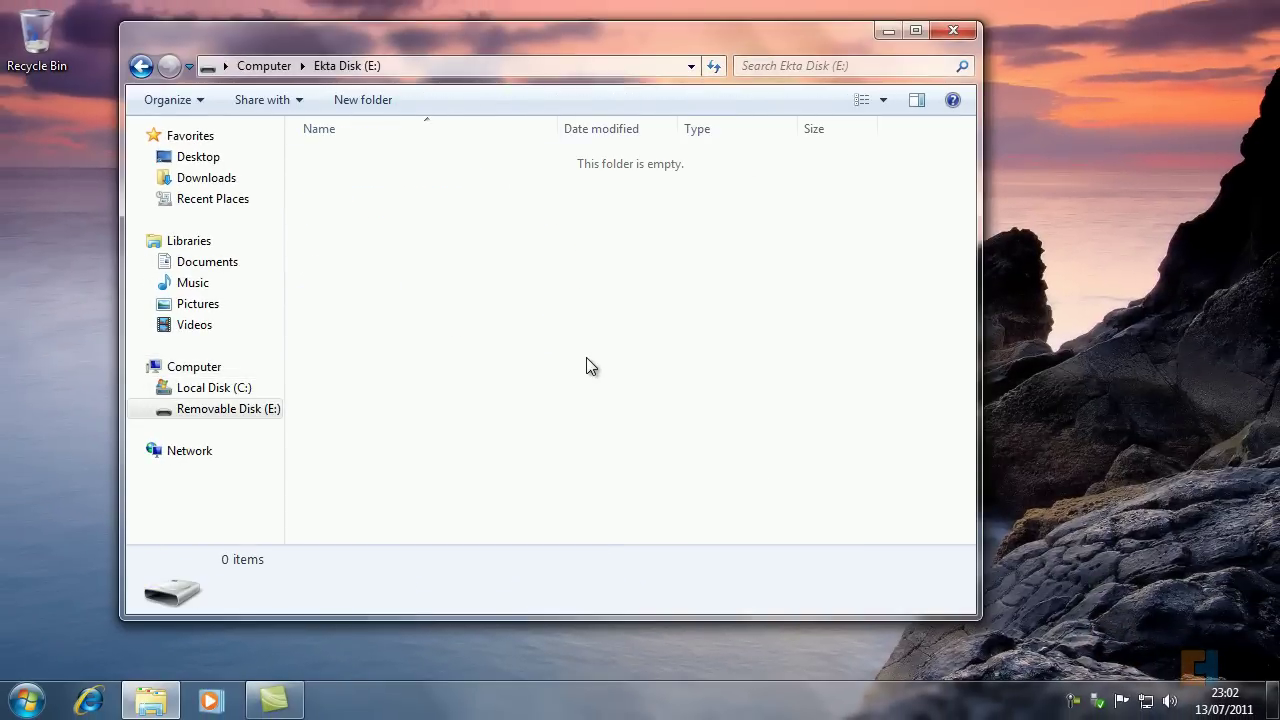
{"action": "key", "text": "BackSpace"}
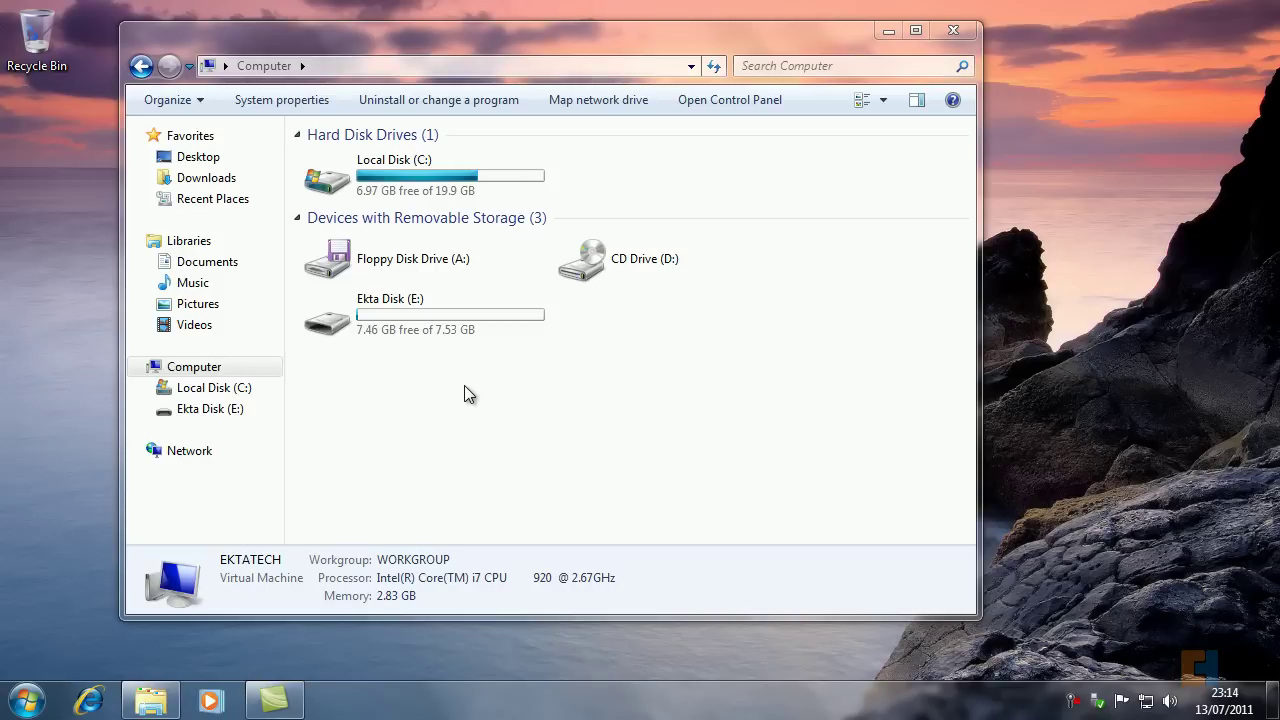
Step: Close the Computer window and safely eject the Cruzer Micro USB drive
{"action": "left_click", "coordinate": [953, 30]}
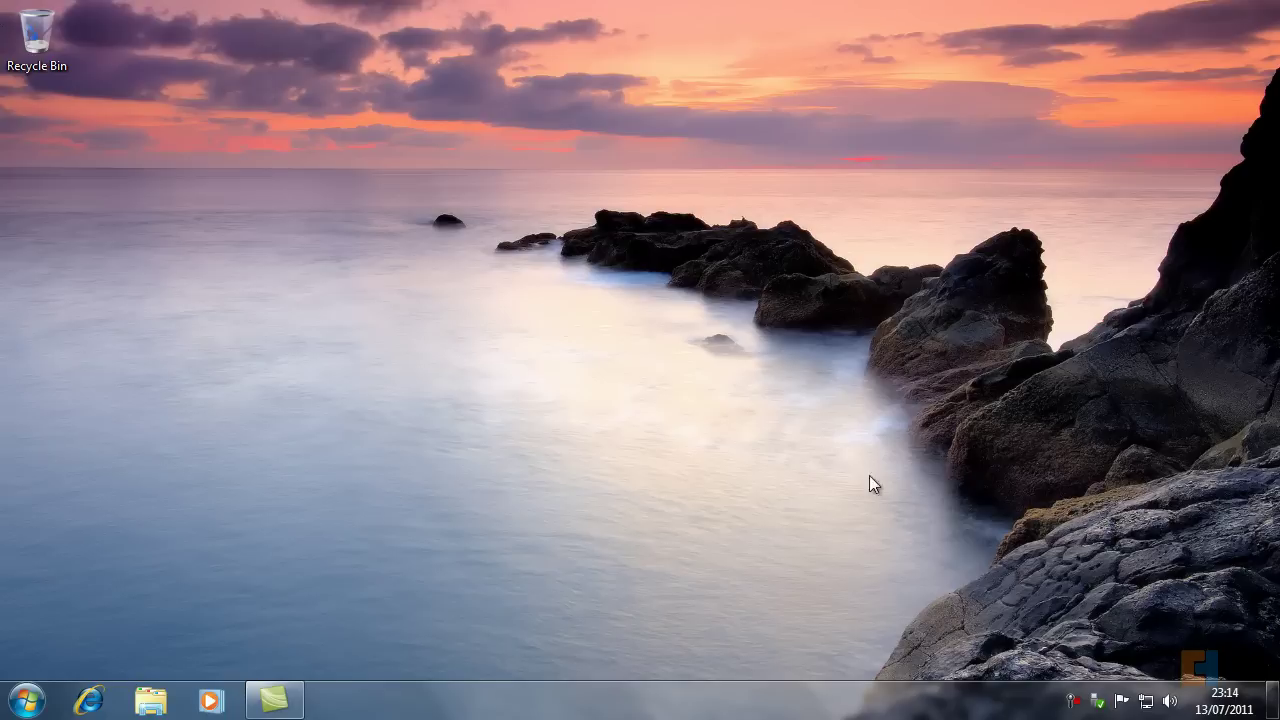
{"action": "left_click", "coordinate": [1095, 710]}
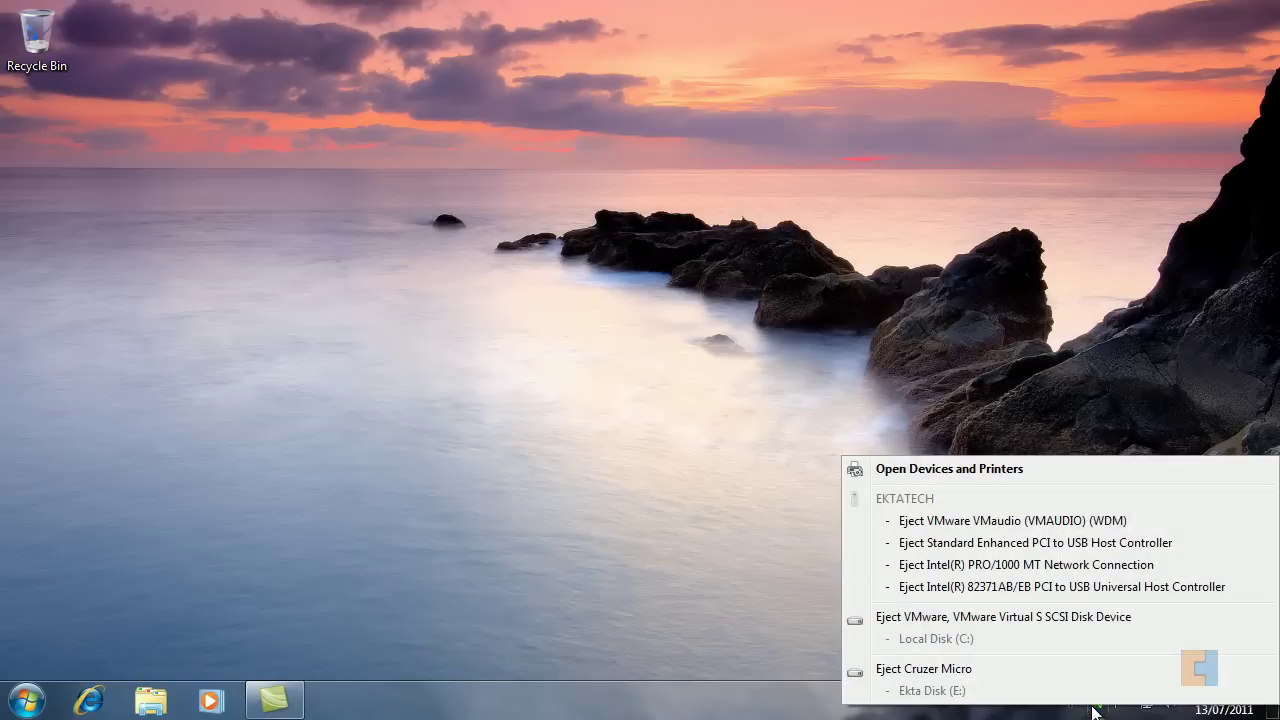
{"action": "left_click", "coordinate": [934, 672]}
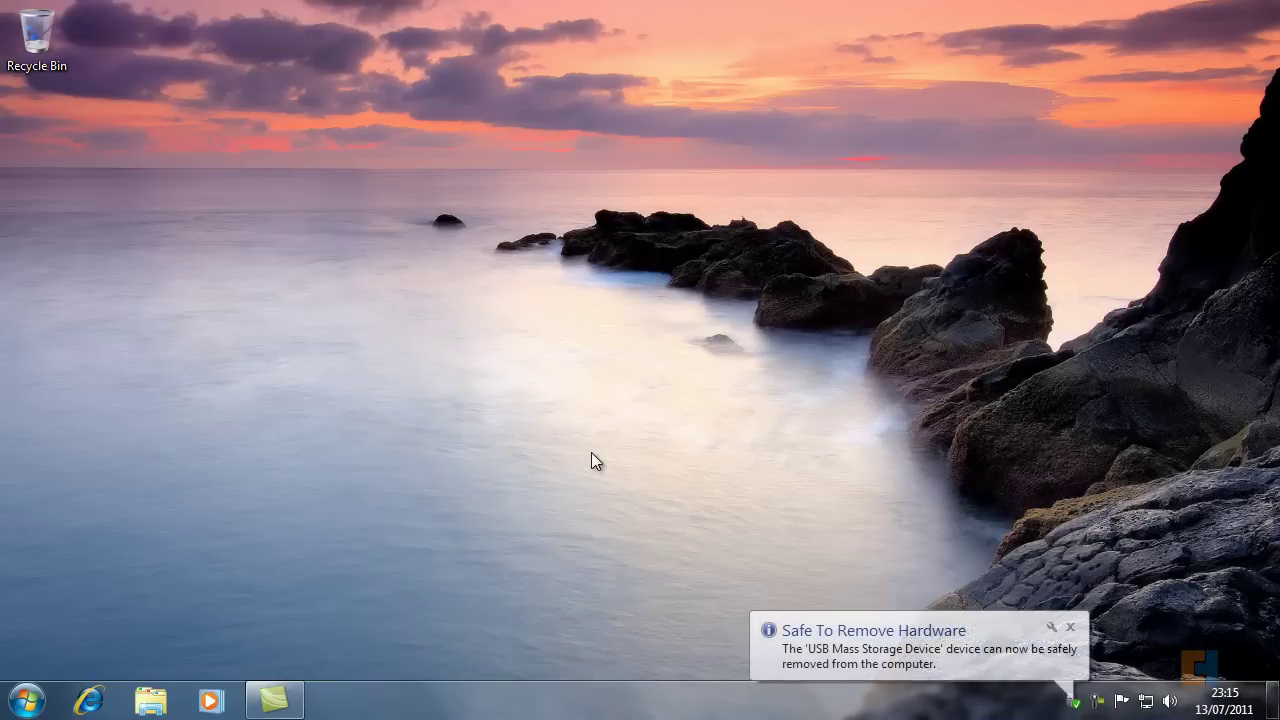